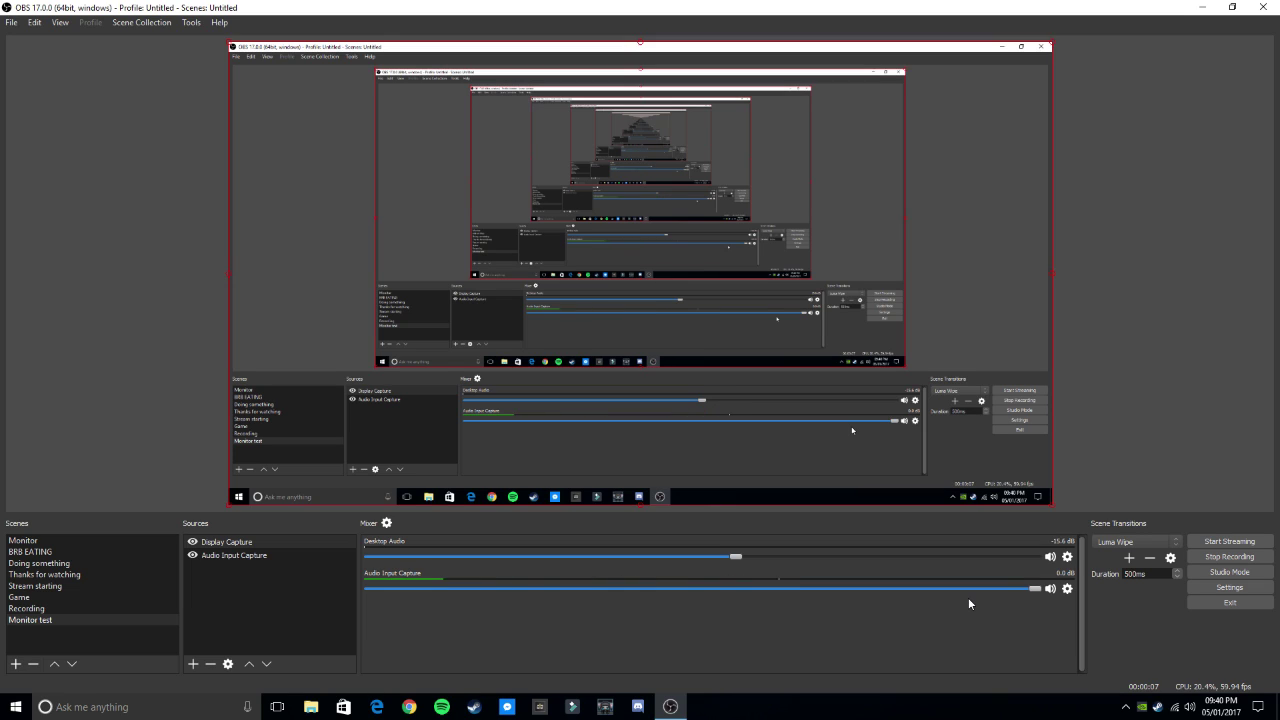
Apply the Default theme in General settings, then restore the window down from full screen.
click(1229, 587)
click(593, 174)
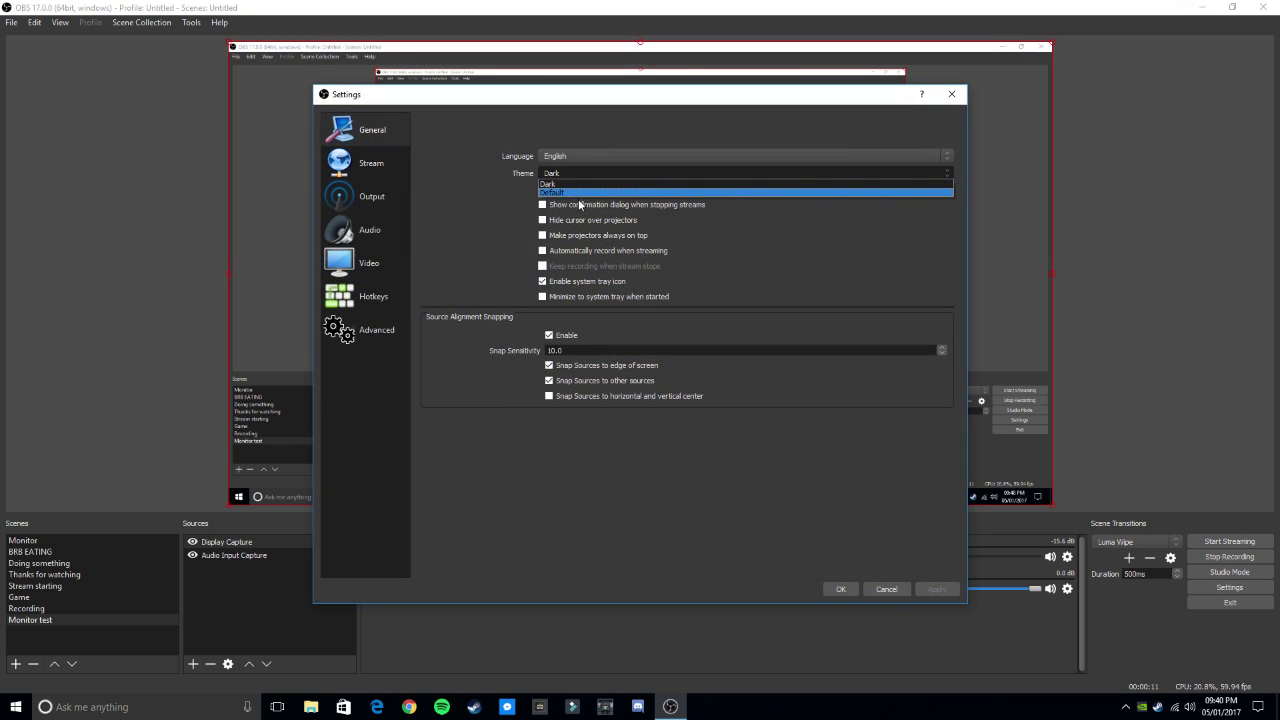
click(574, 185)
click(934, 588)
click(822, 594)
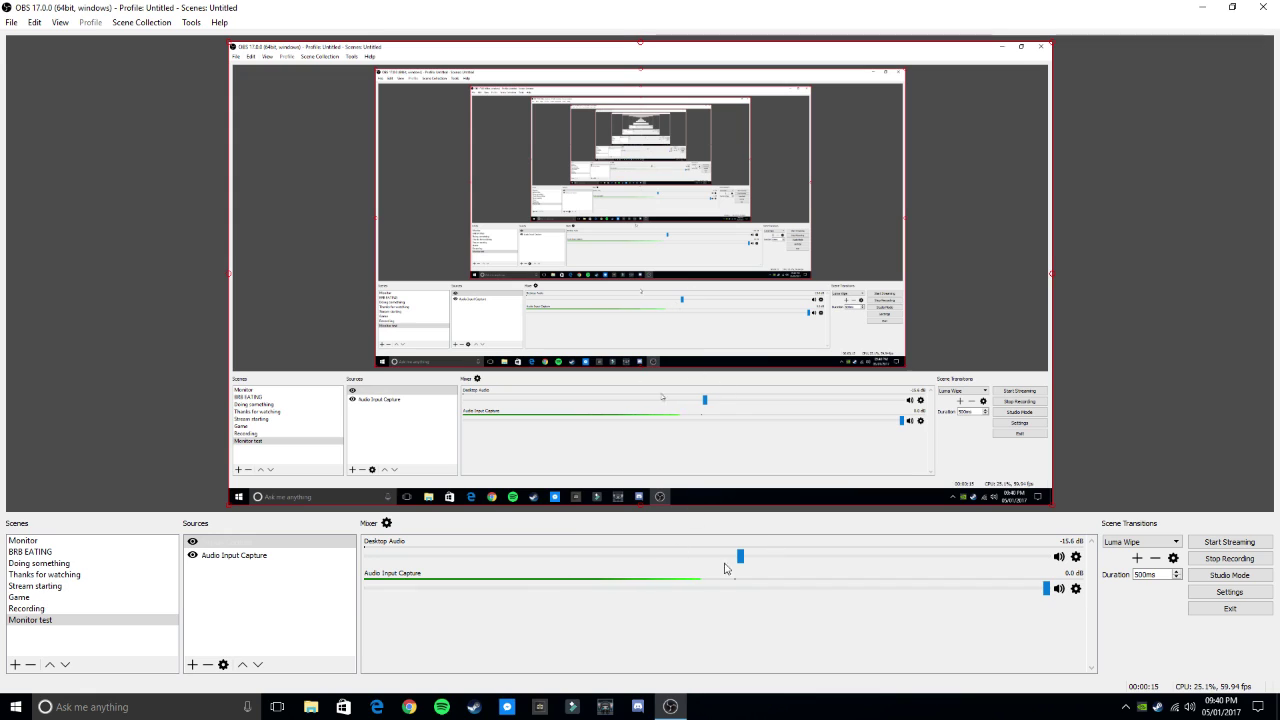
click(1232, 7)
drag(1276, 4, 1166, 330)
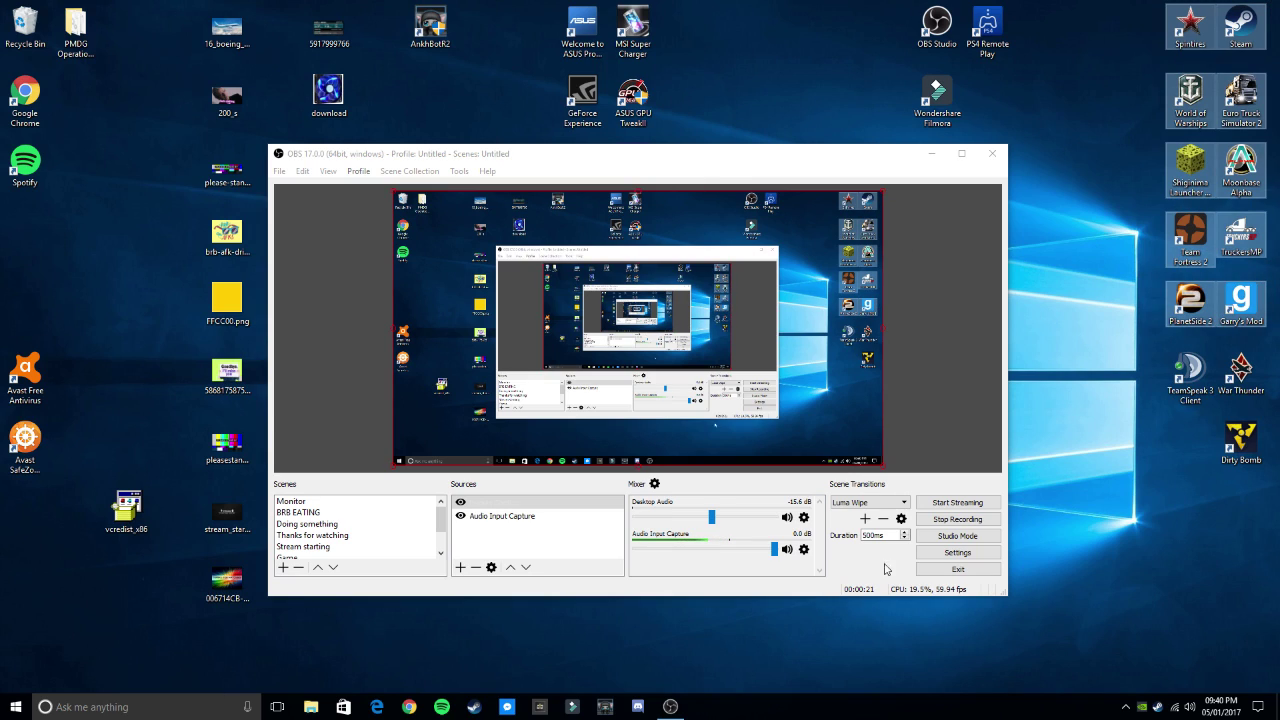
Focus the OBS window and maximize it to fill the screen.
click(975, 162)
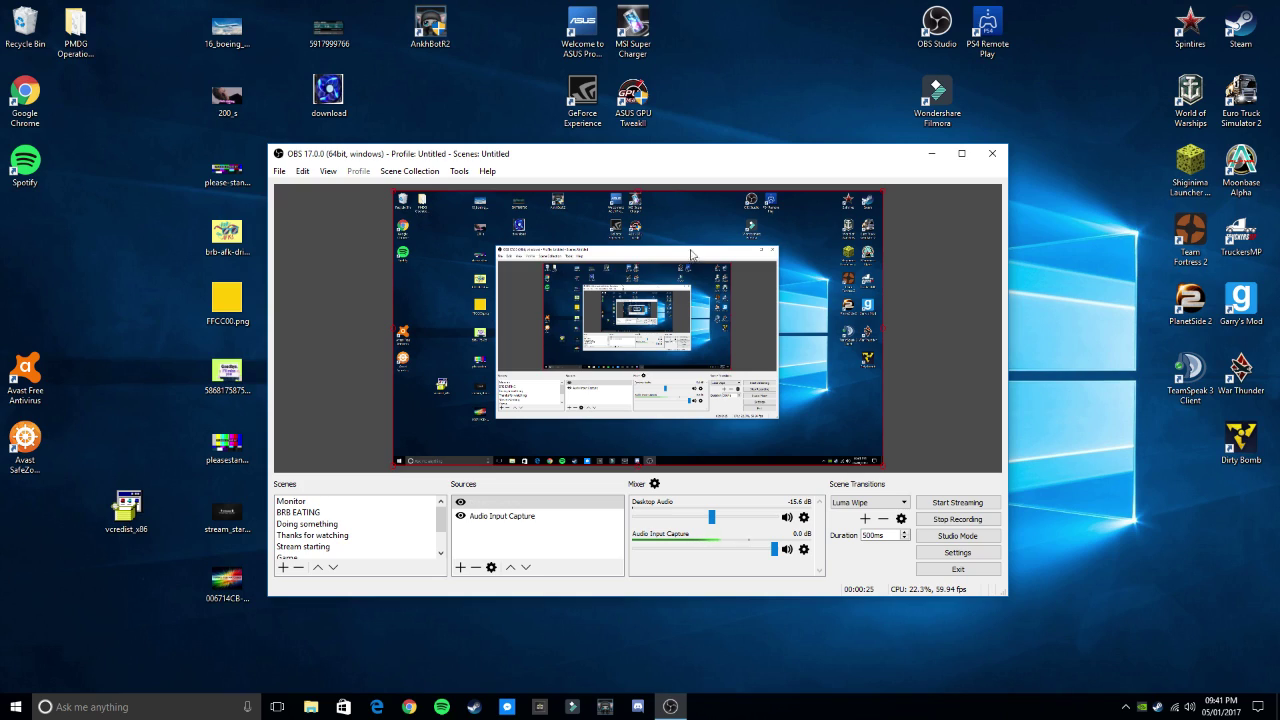
scroll(380, 530, down, 2)
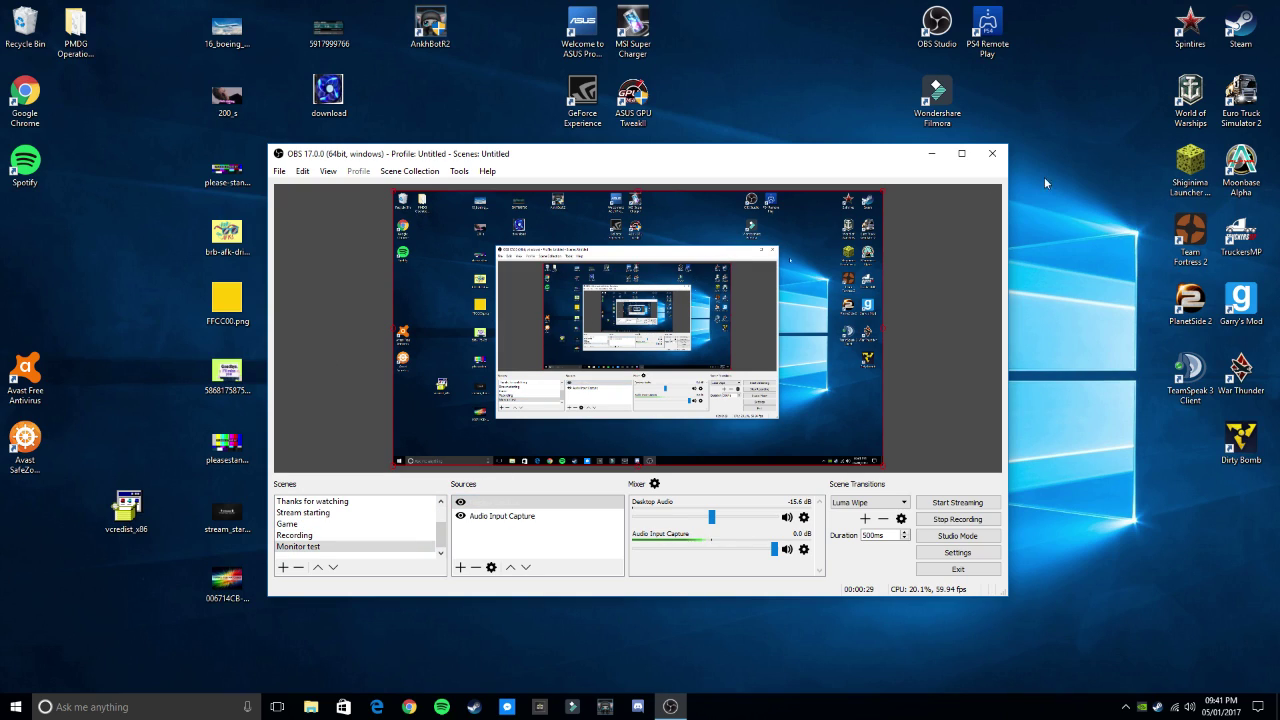
click(961, 153)
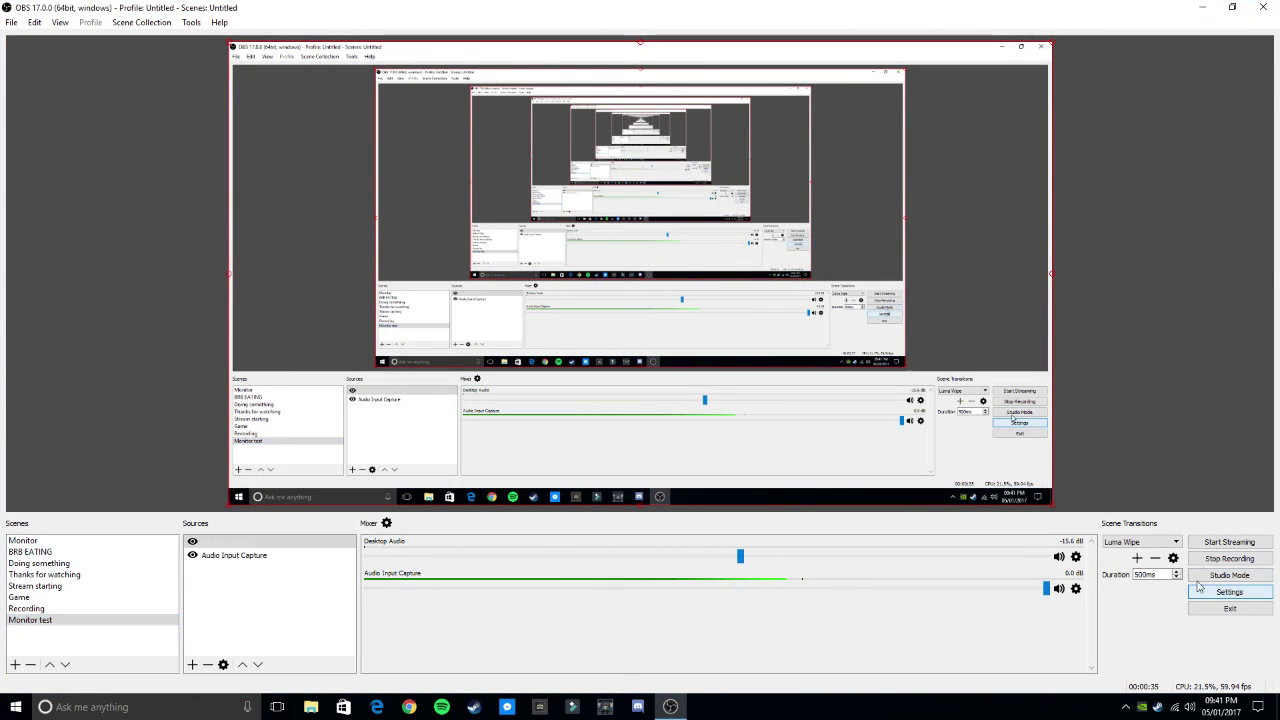
Select Dark in the General settings theme list and confirm with OK.
click(1226, 592)
click(616, 173)
click(610, 190)
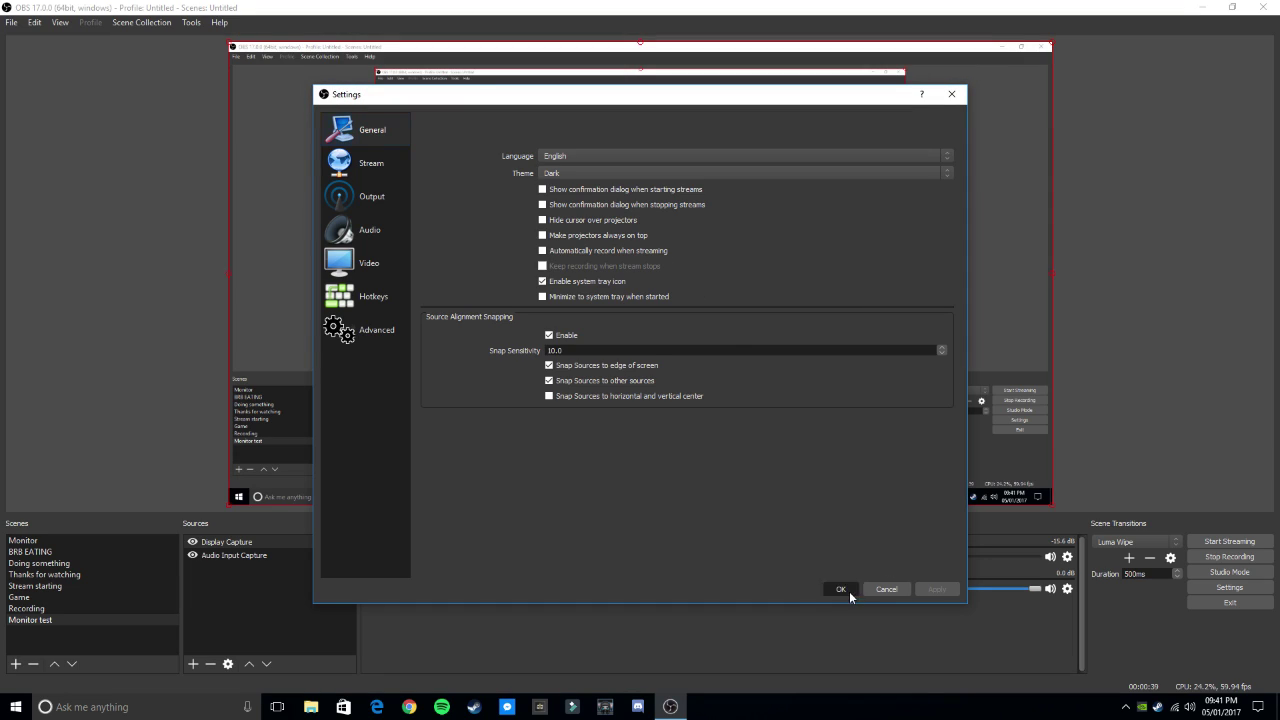
click(840, 589)
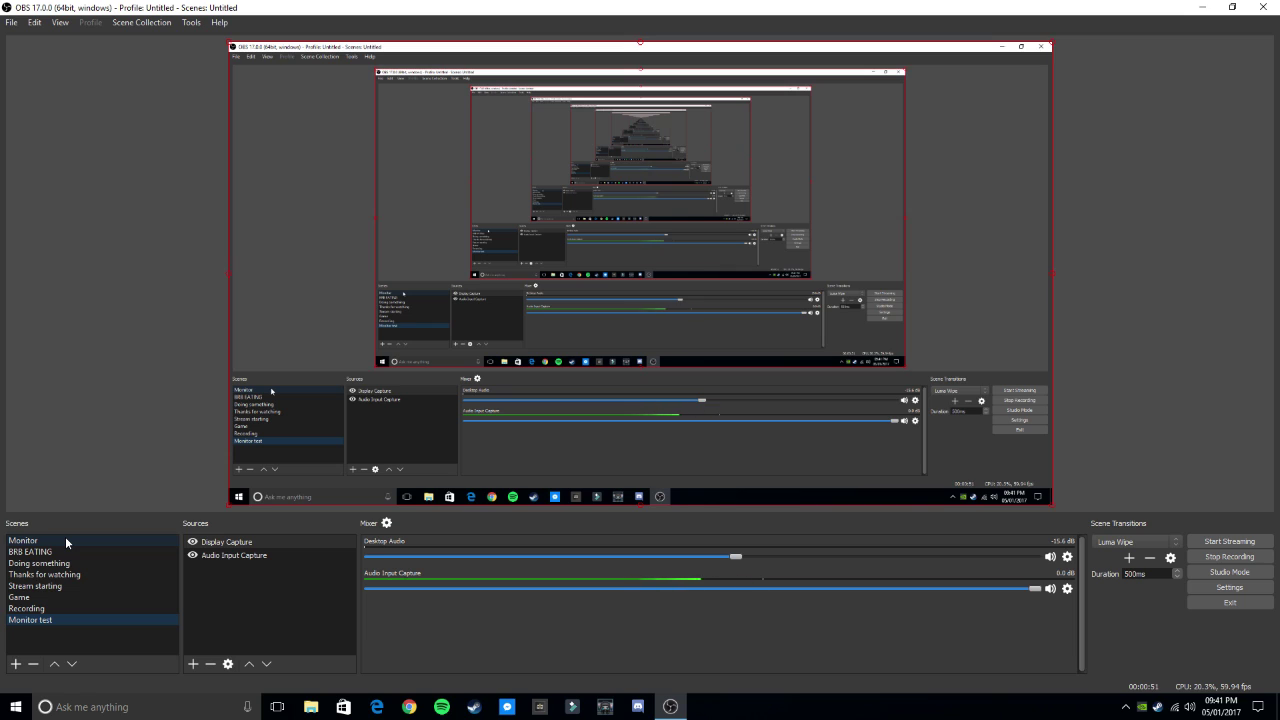
Flip between the Game, Recording and Monitor test scenes, then BRB EATING, ending on Monitor.
click(17, 598)
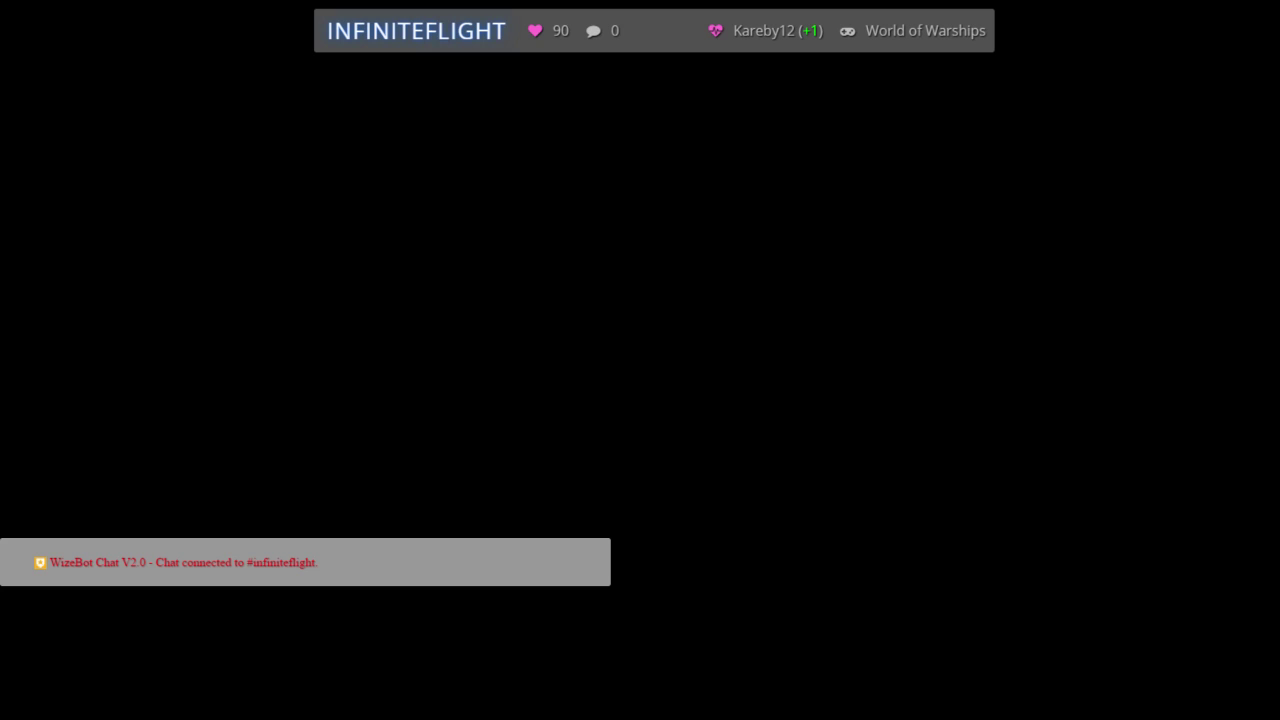
click(18, 608)
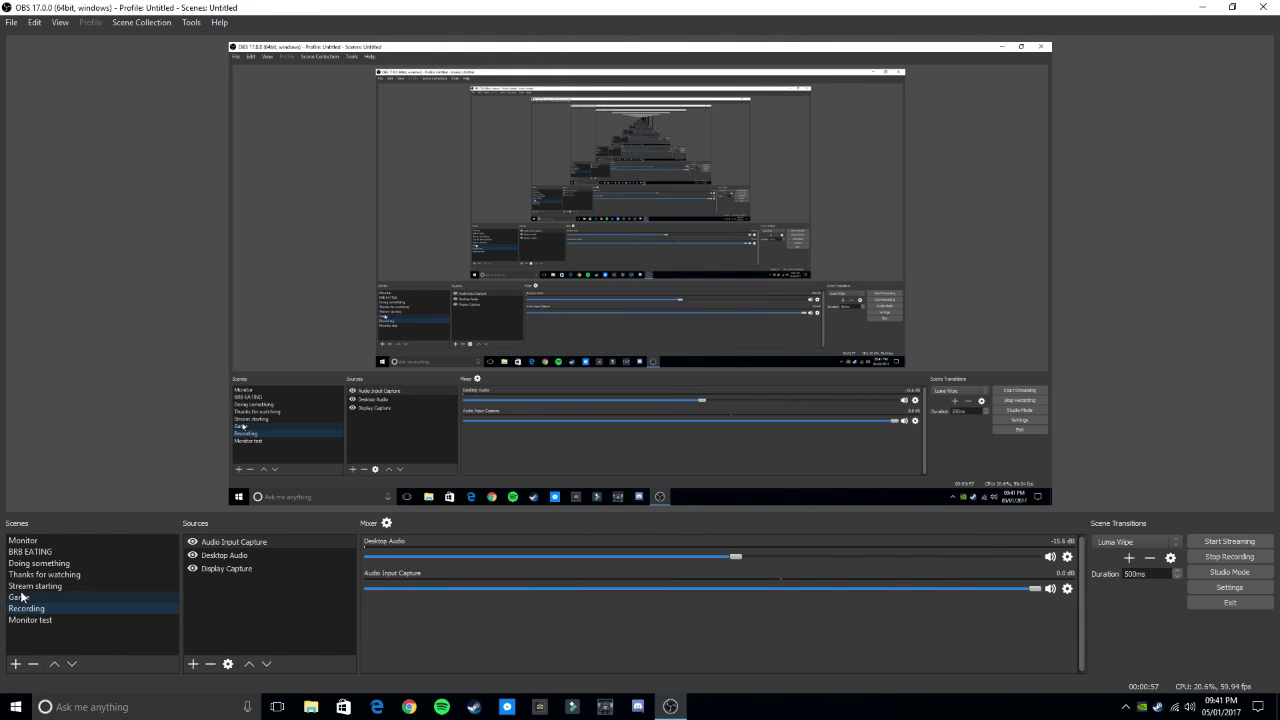
click(19, 598)
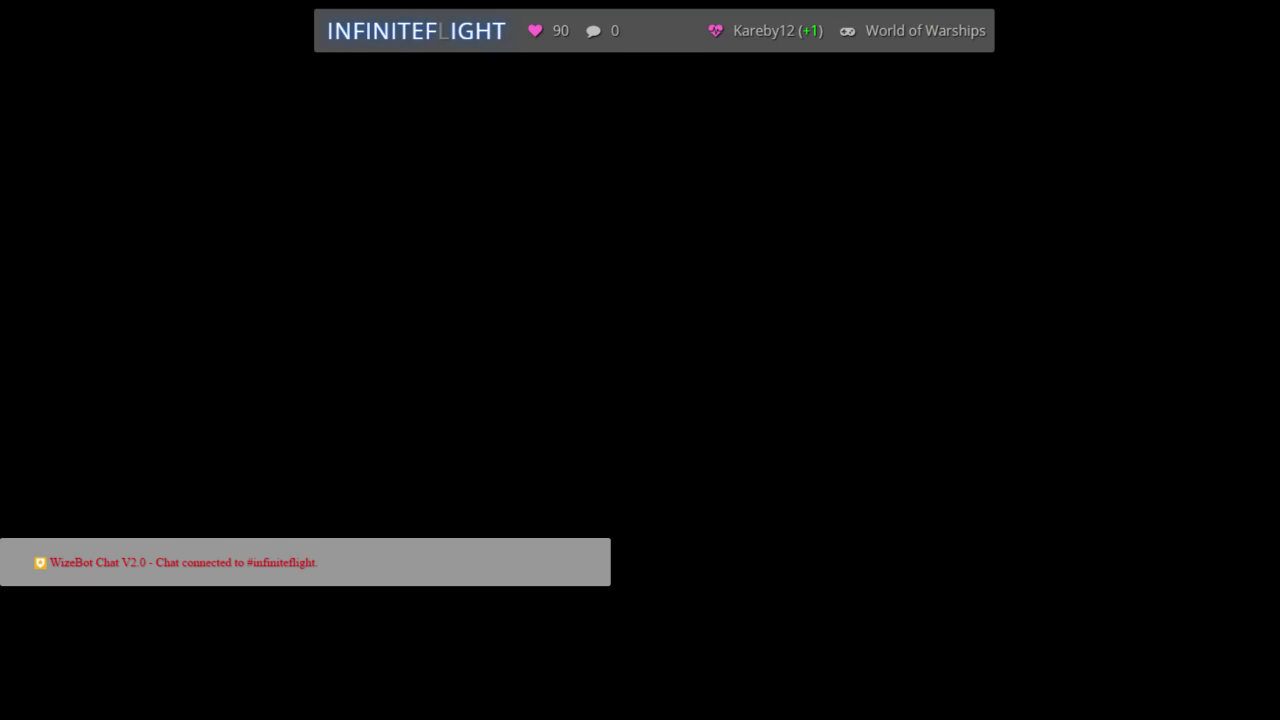
click(28, 609)
click(38, 620)
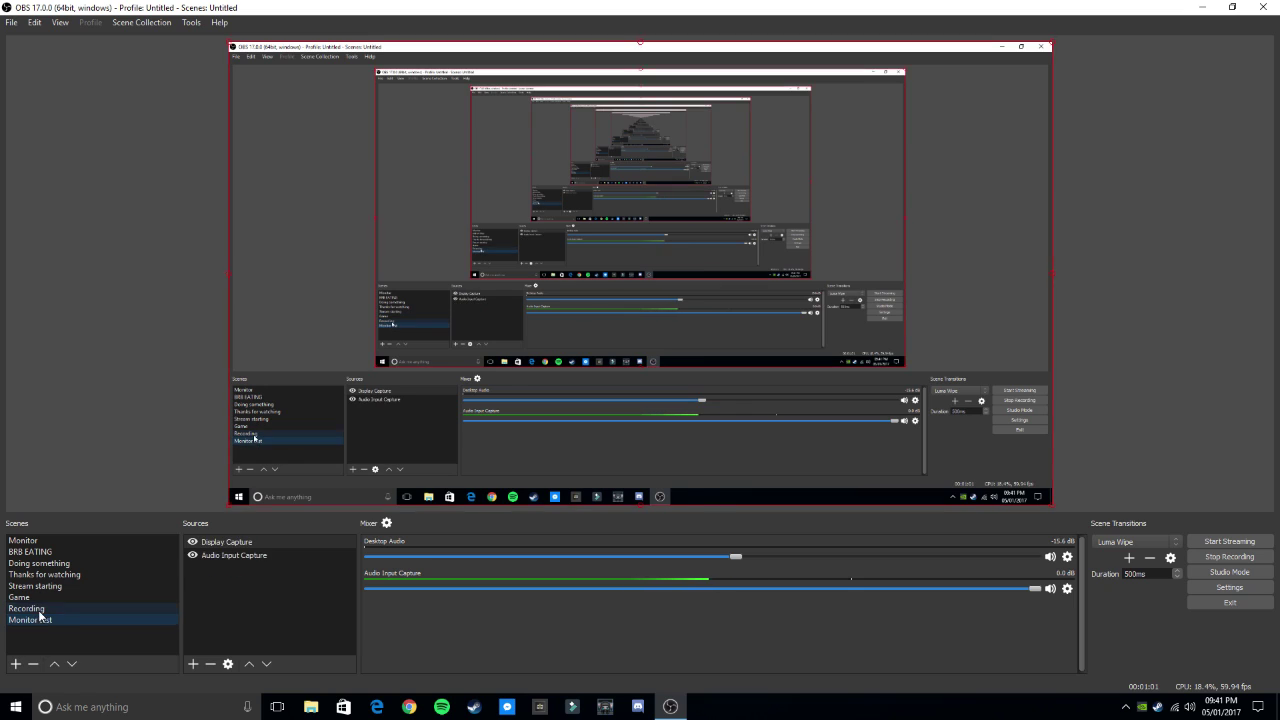
click(46, 608)
click(45, 620)
click(50, 607)
click(30, 551)
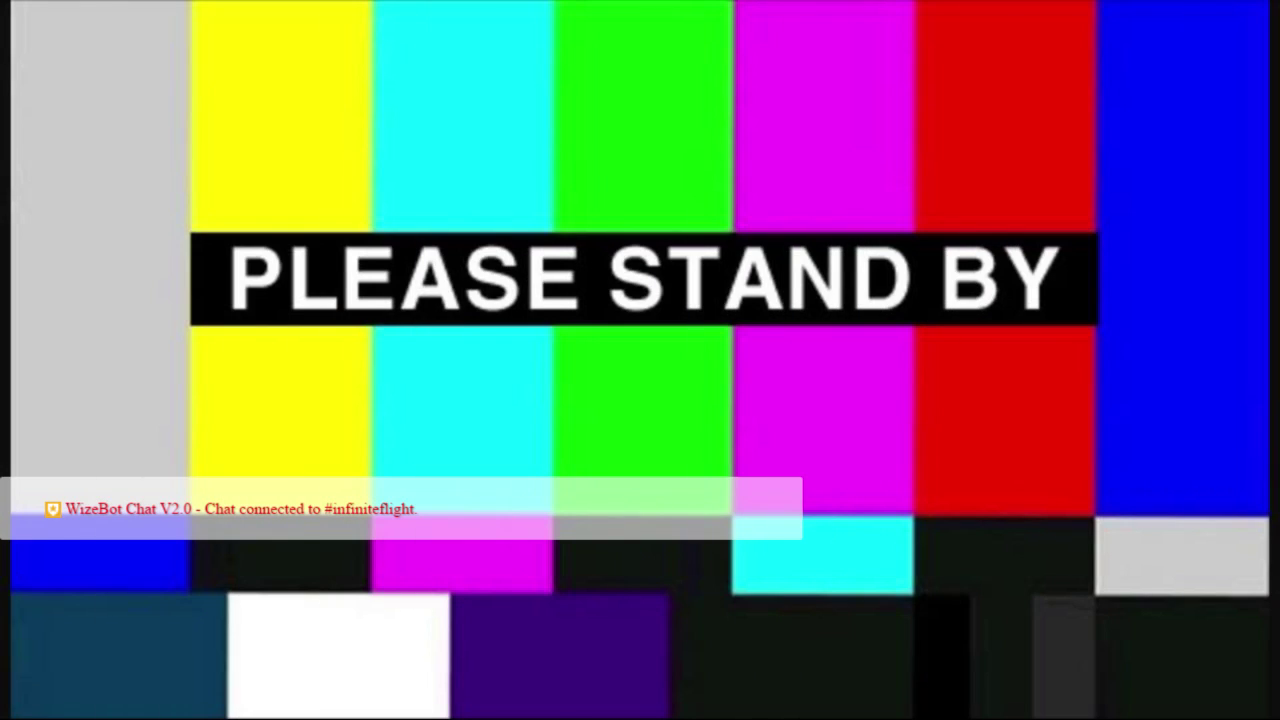
click(22, 540)
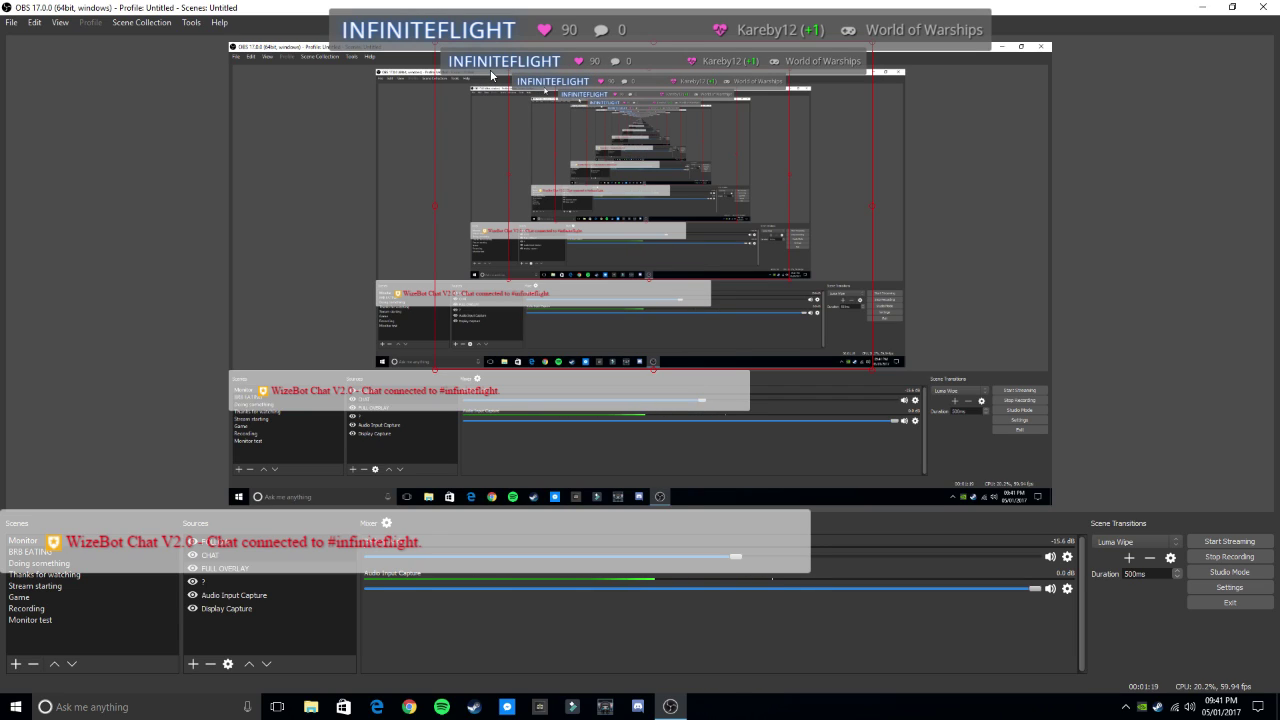
Select the Display Capture in the Monitor scene and drag its top-left corner inward to shrink it.
click(369, 408)
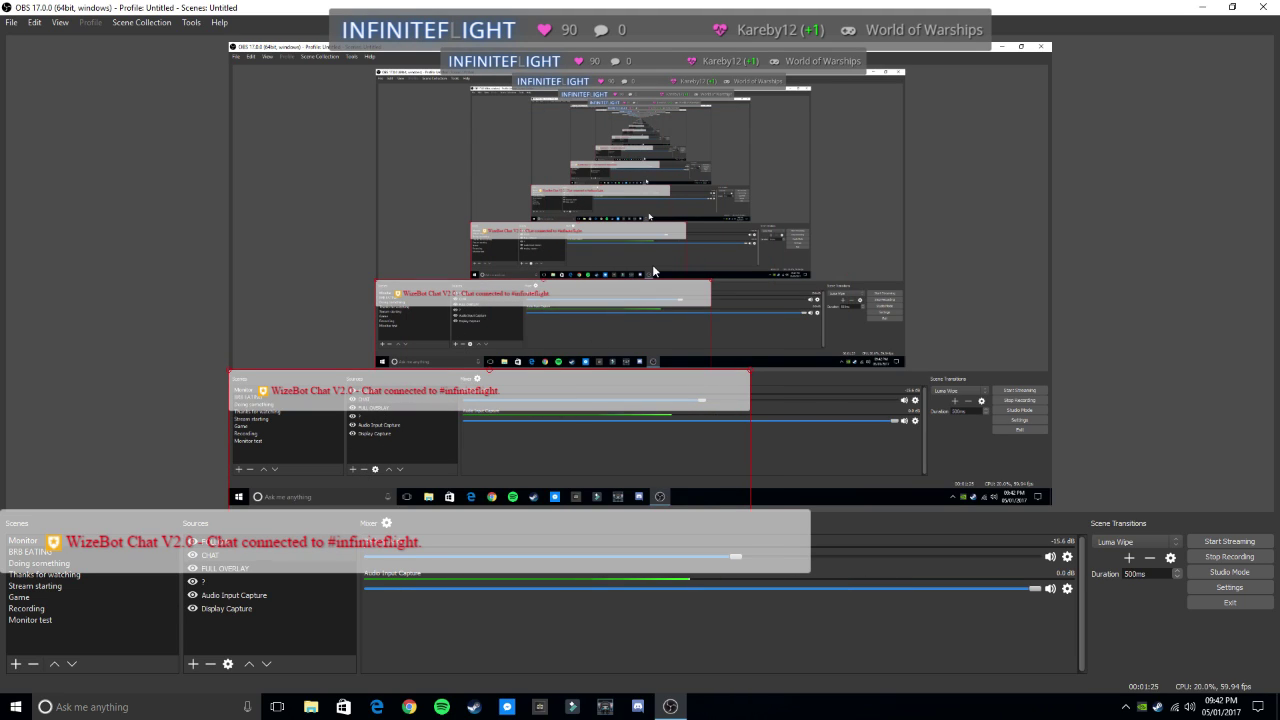
click(440, 430)
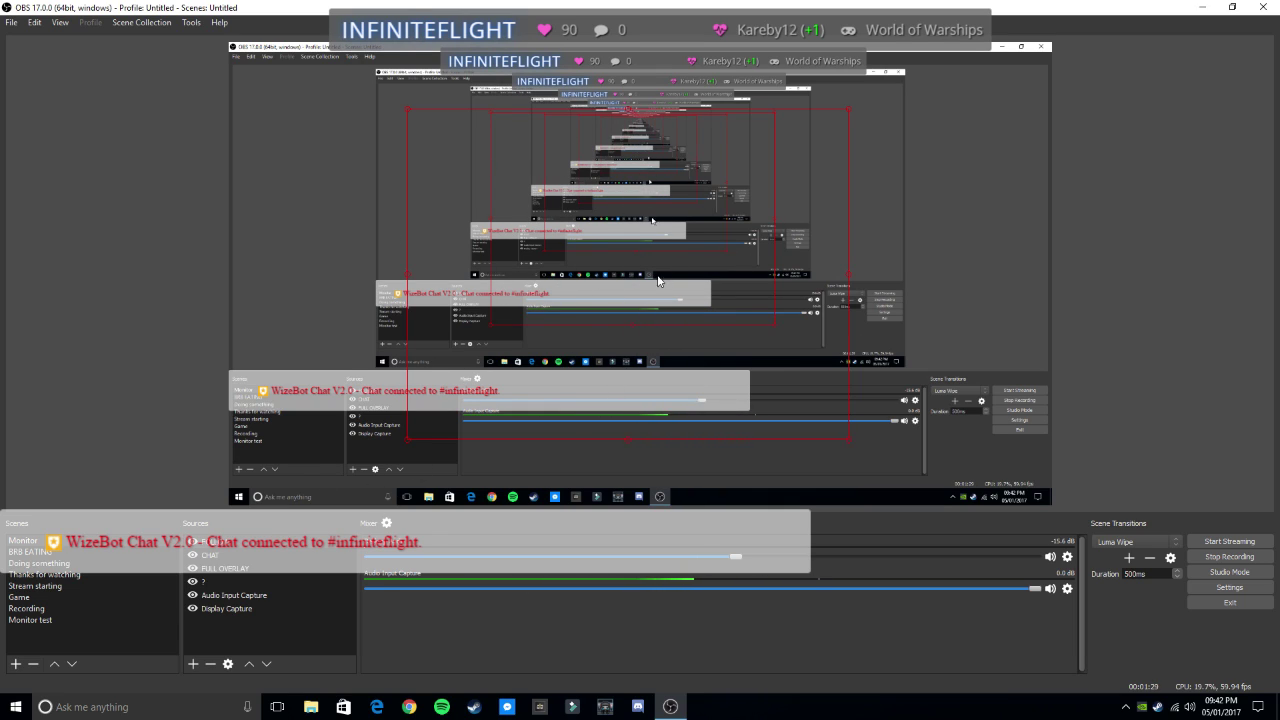
click(236, 104)
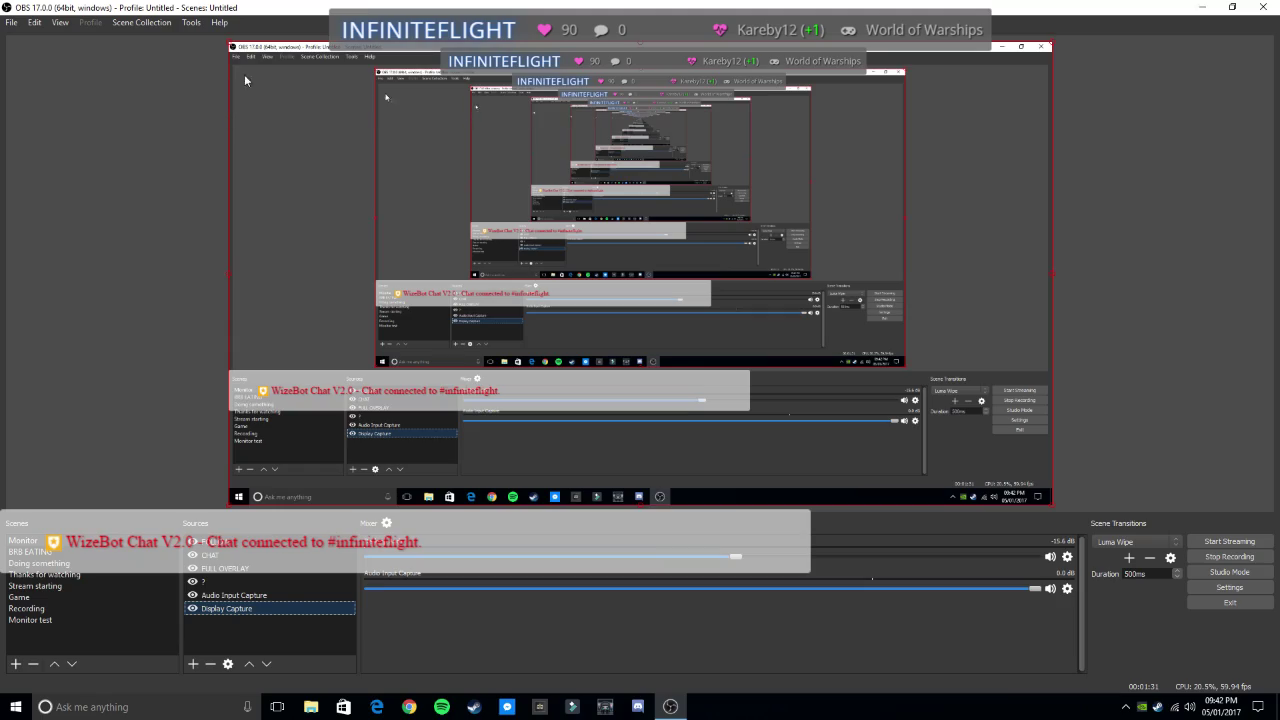
drag(231, 43, 259, 62)
Select the Audio Input Capture, then show the BRB EATING scene and move to Recording.
click(253, 594)
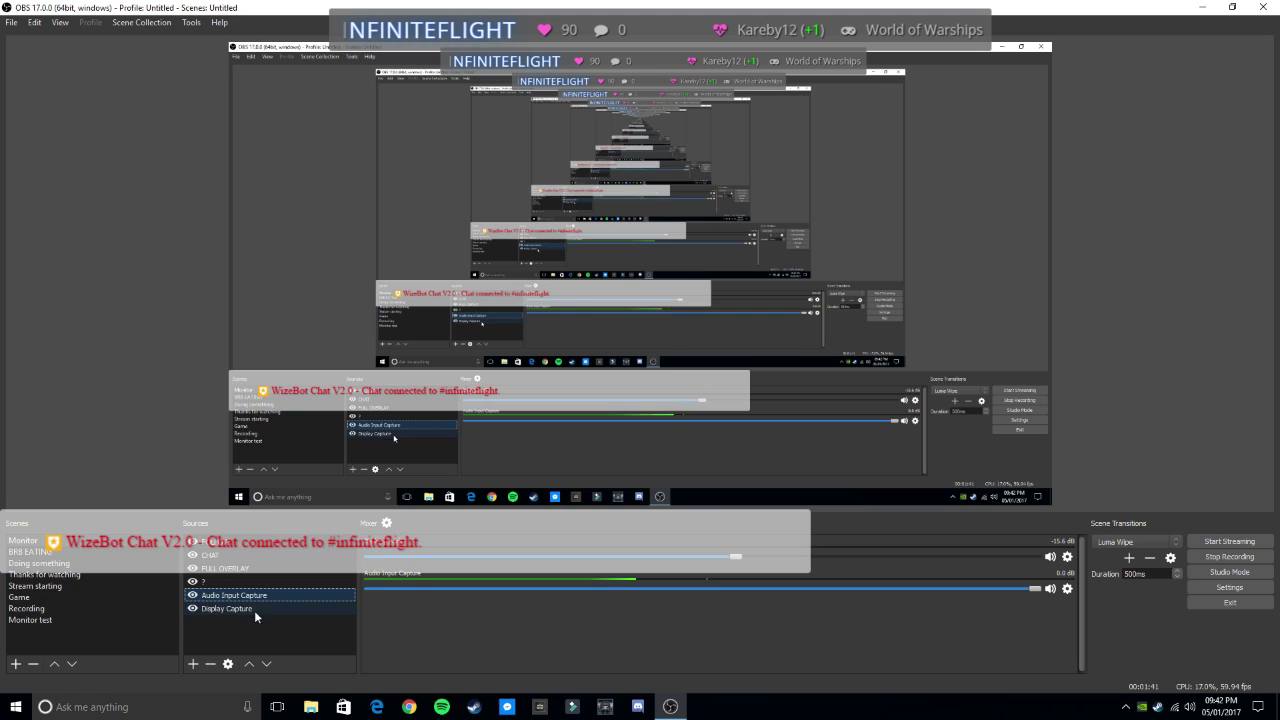
click(70, 551)
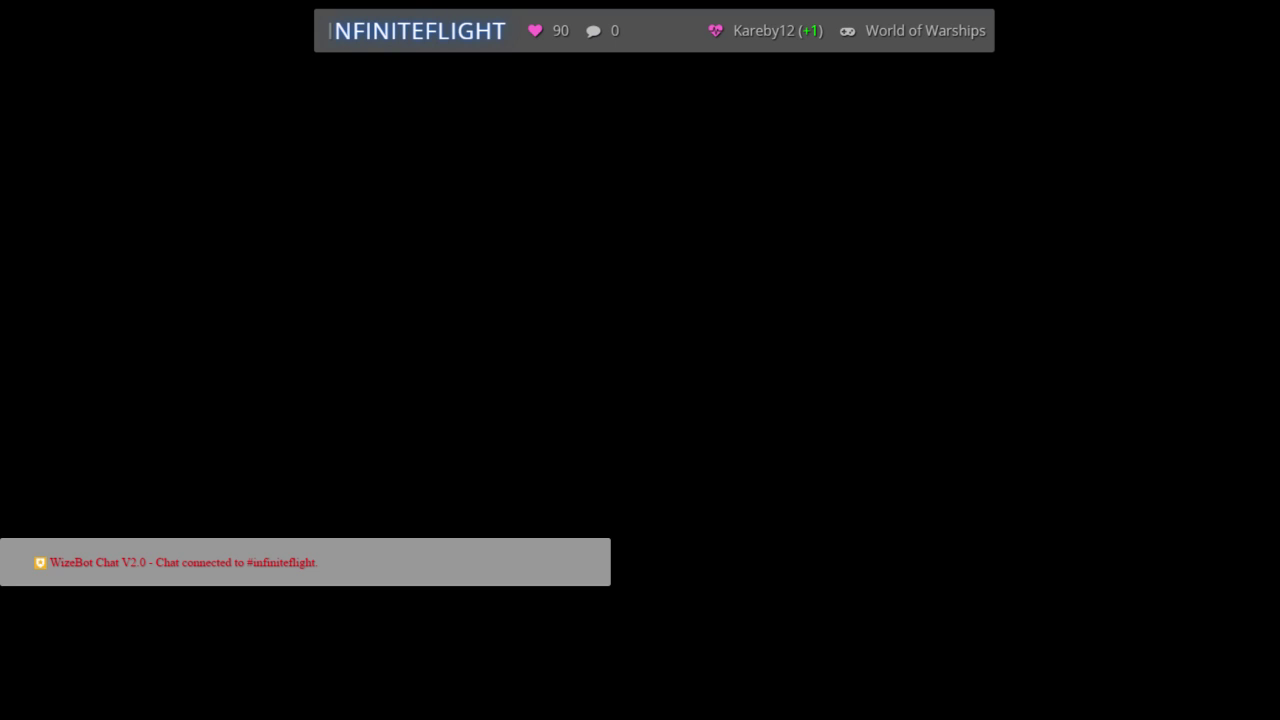
click(85, 606)
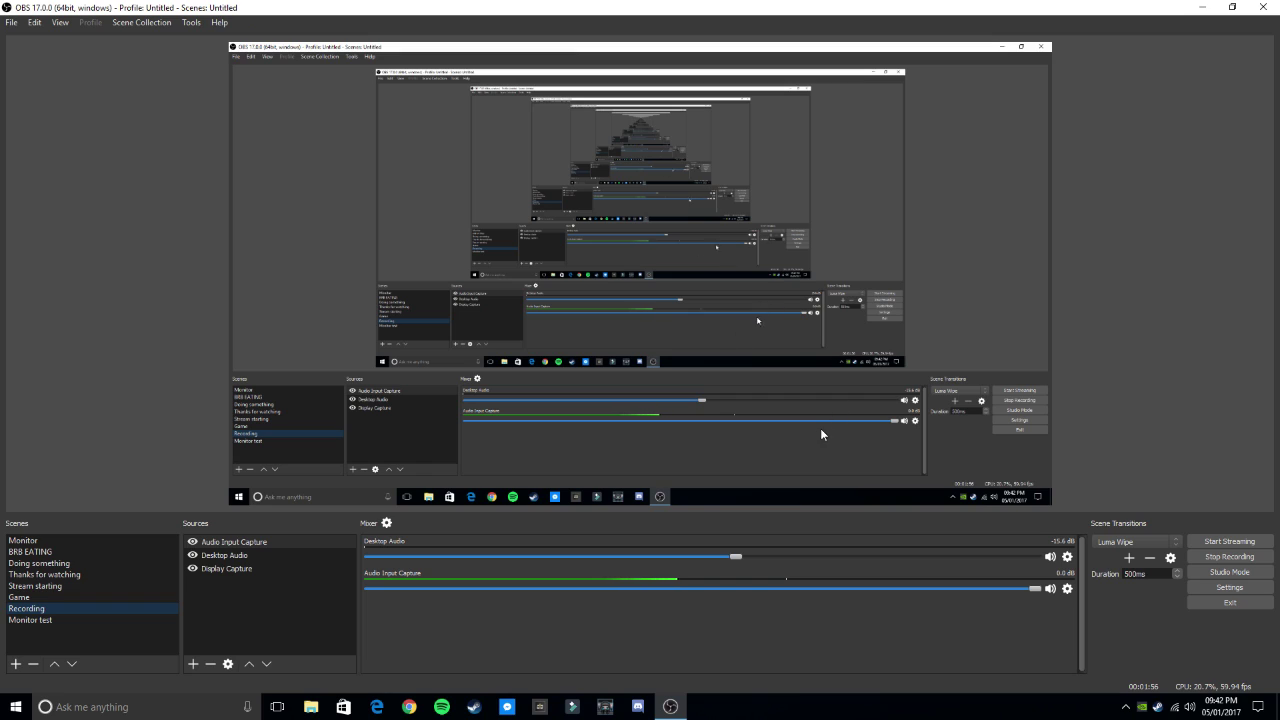
Make the Monitor test scene live from the Scenes list.
click(65, 618)
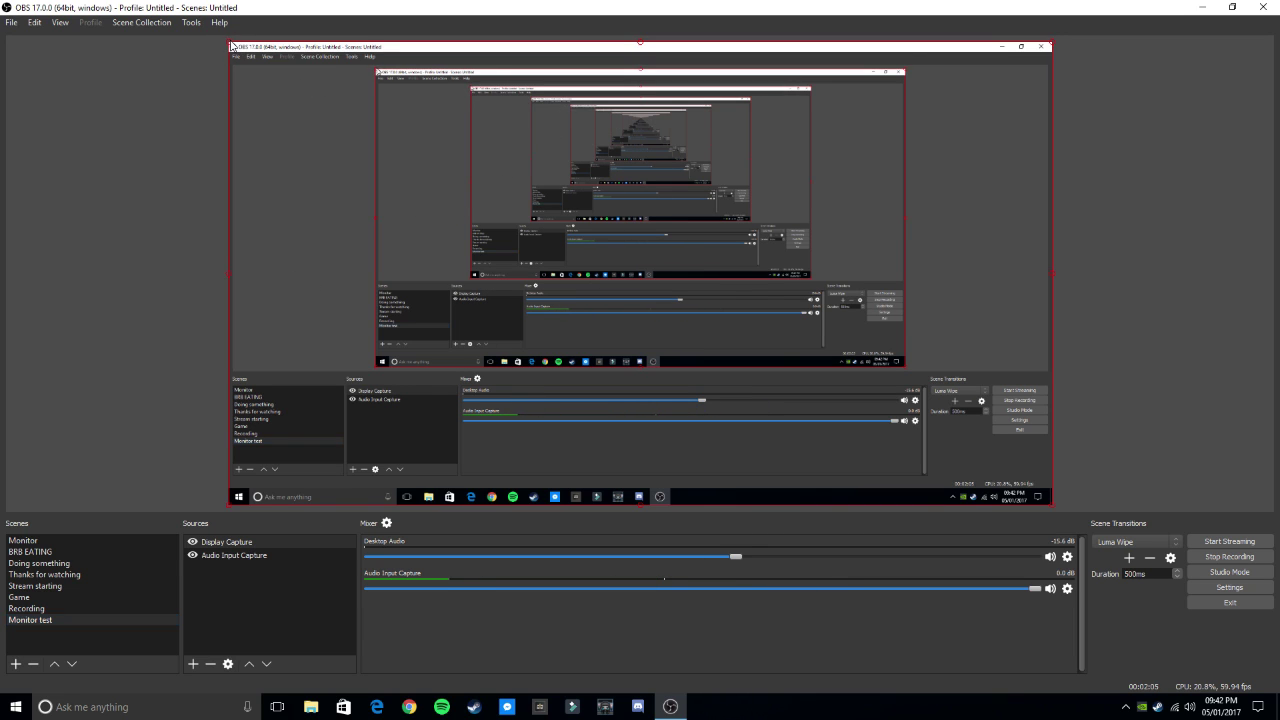
drag(231, 46, 234, 602)
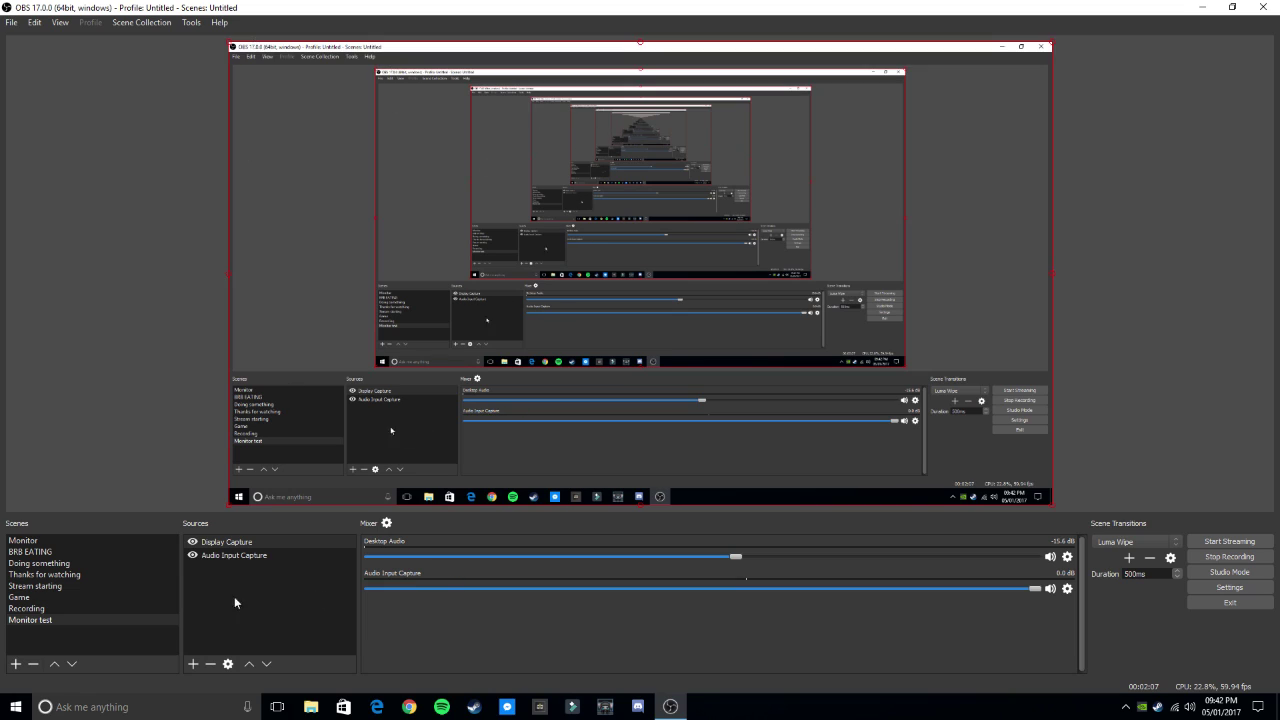
click(234, 602)
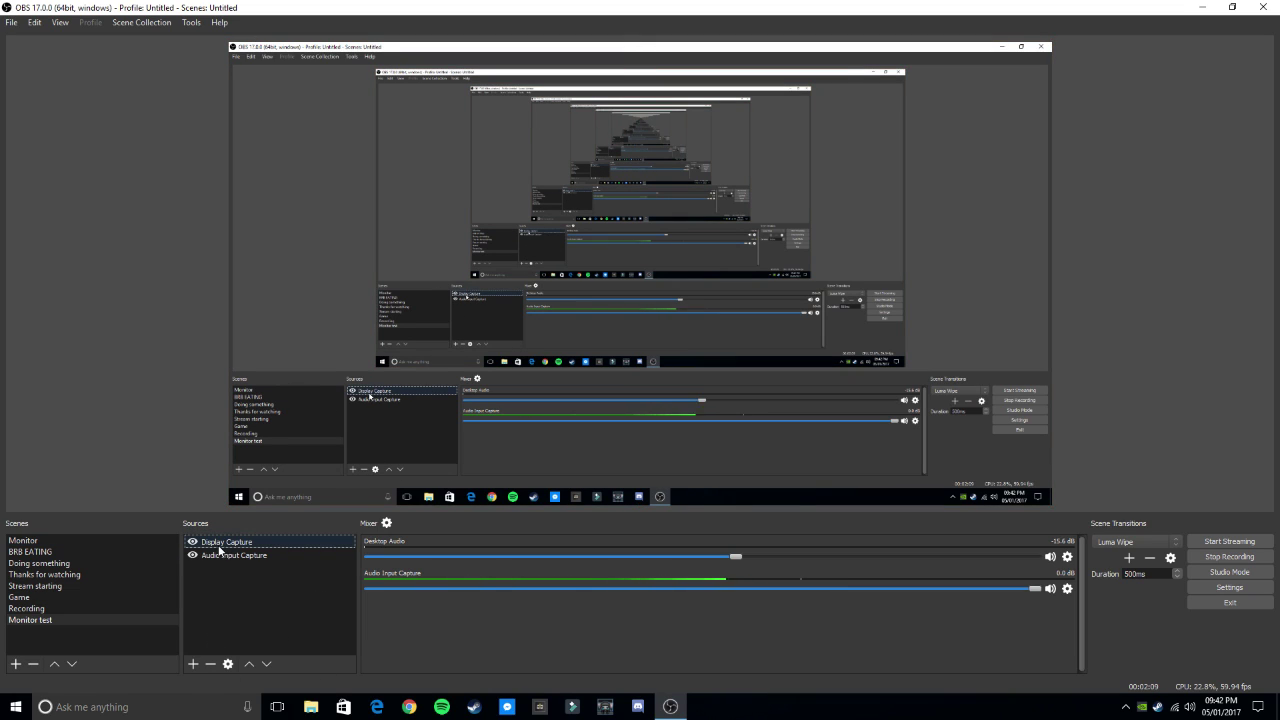
click(192, 663)
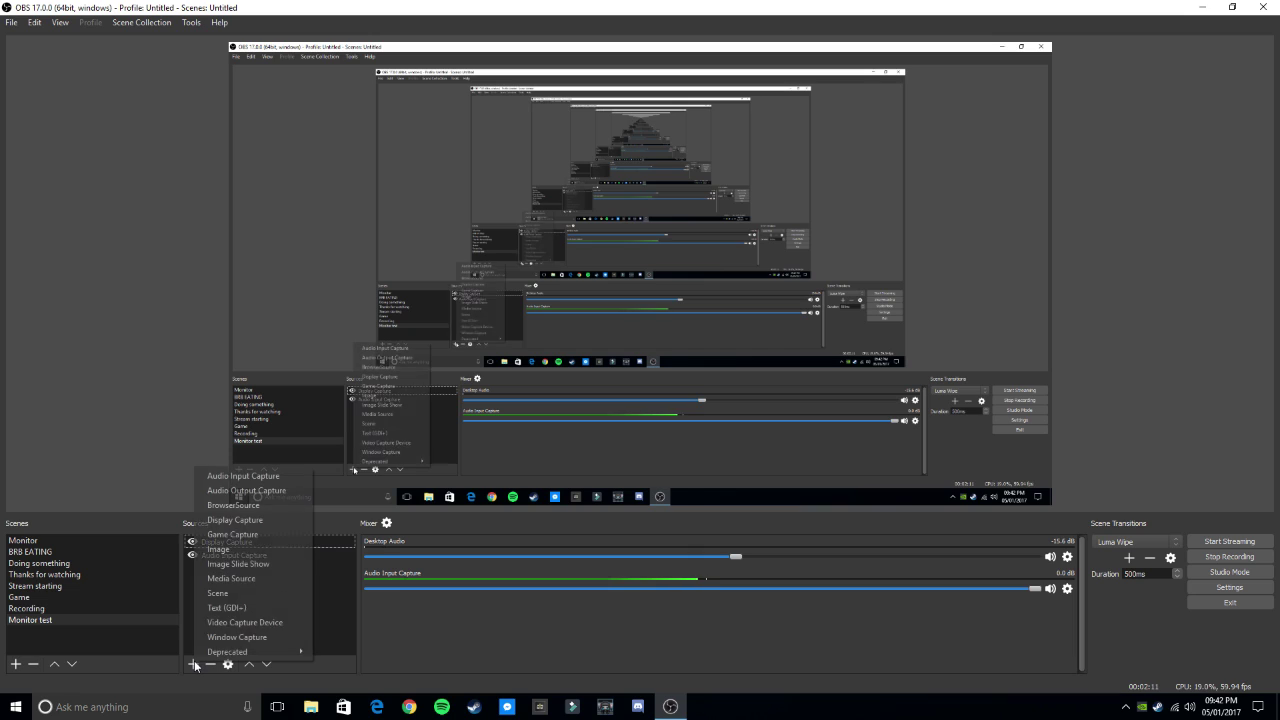
click(221, 520)
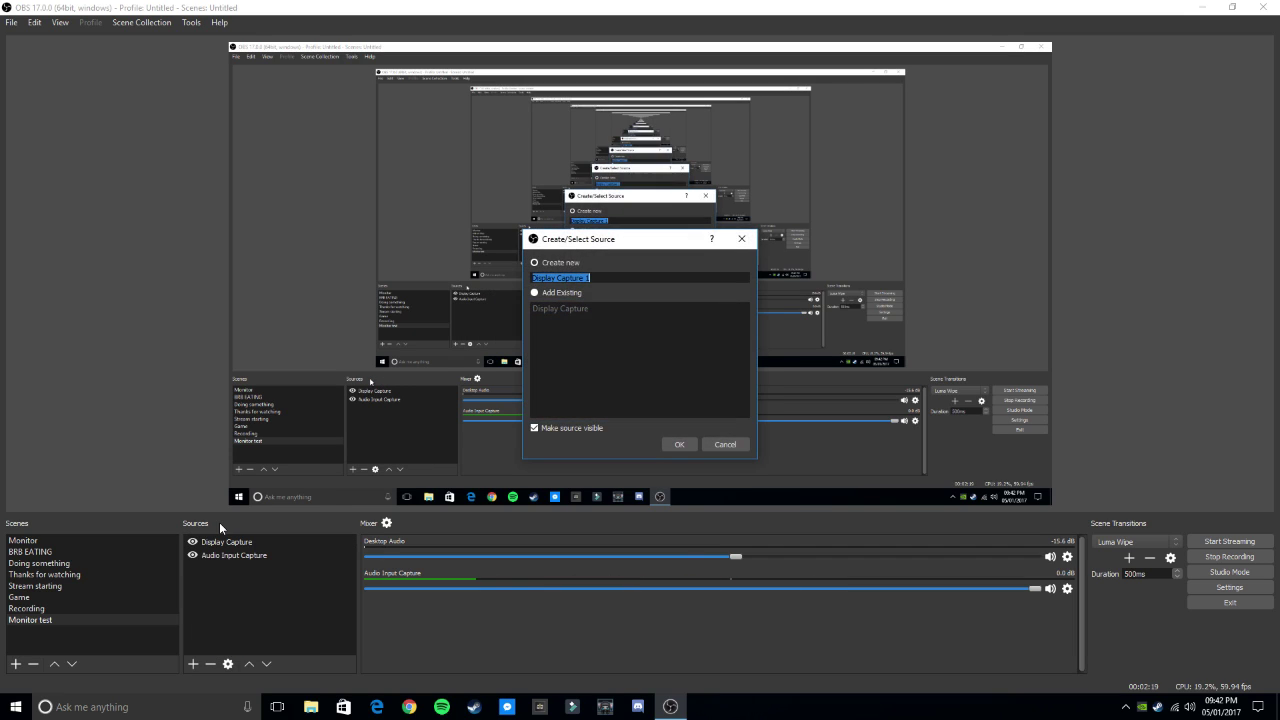
click(569, 292)
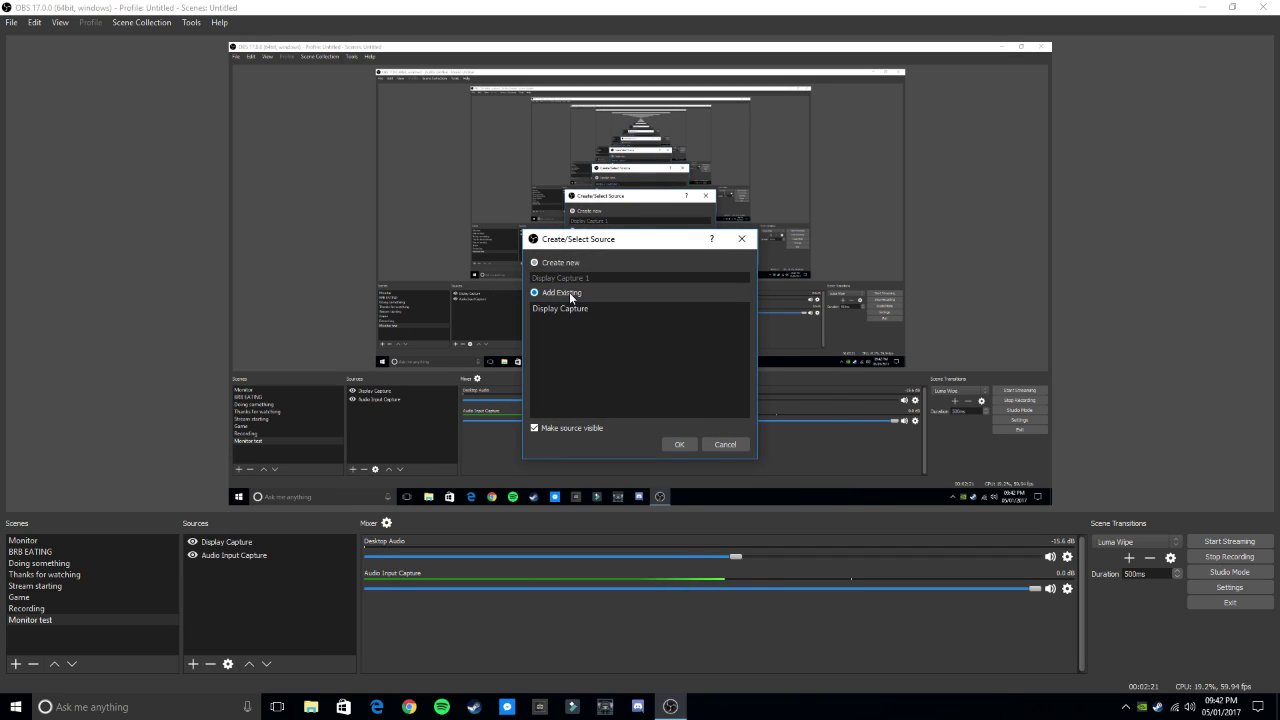
click(536, 260)
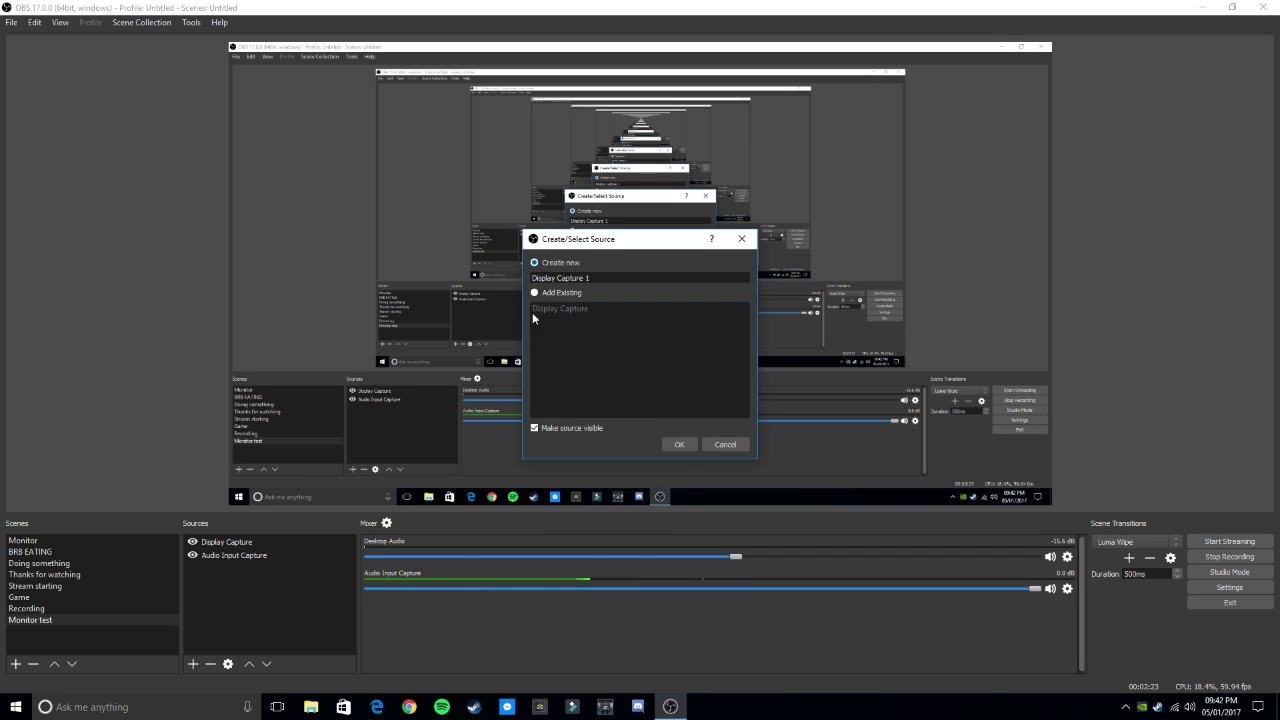
click(725, 445)
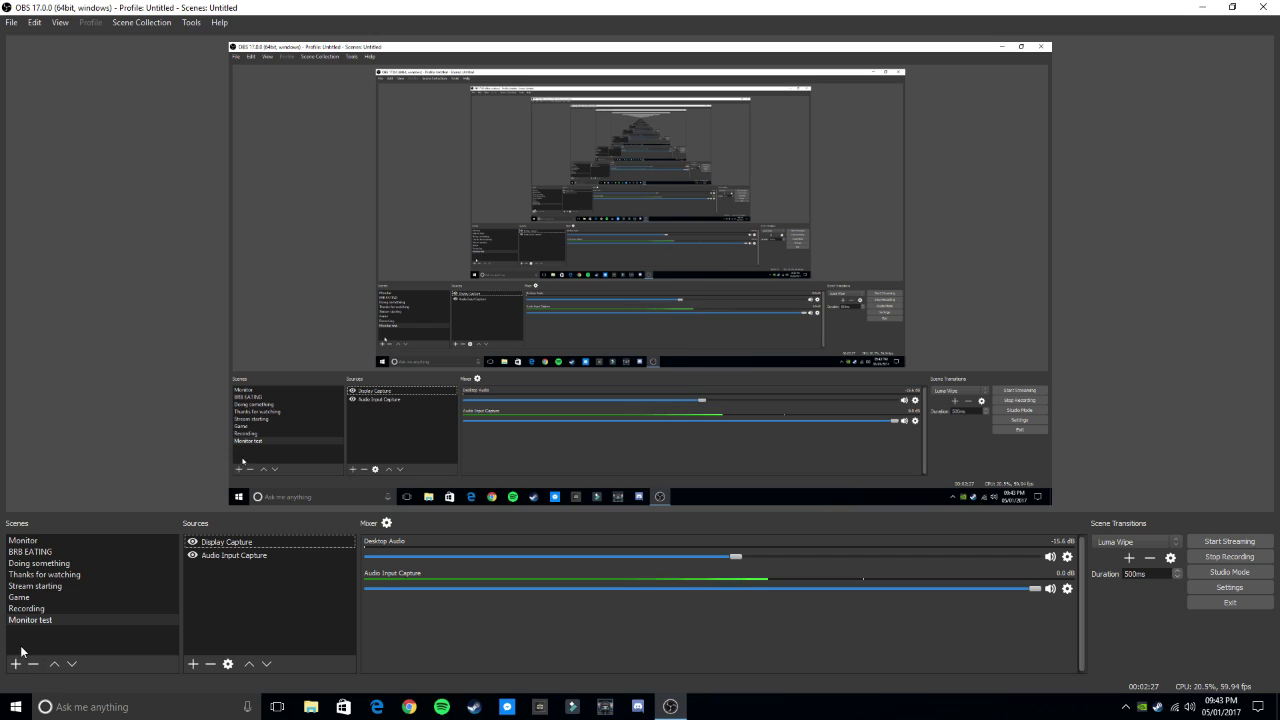
click(46, 619)
click(261, 555)
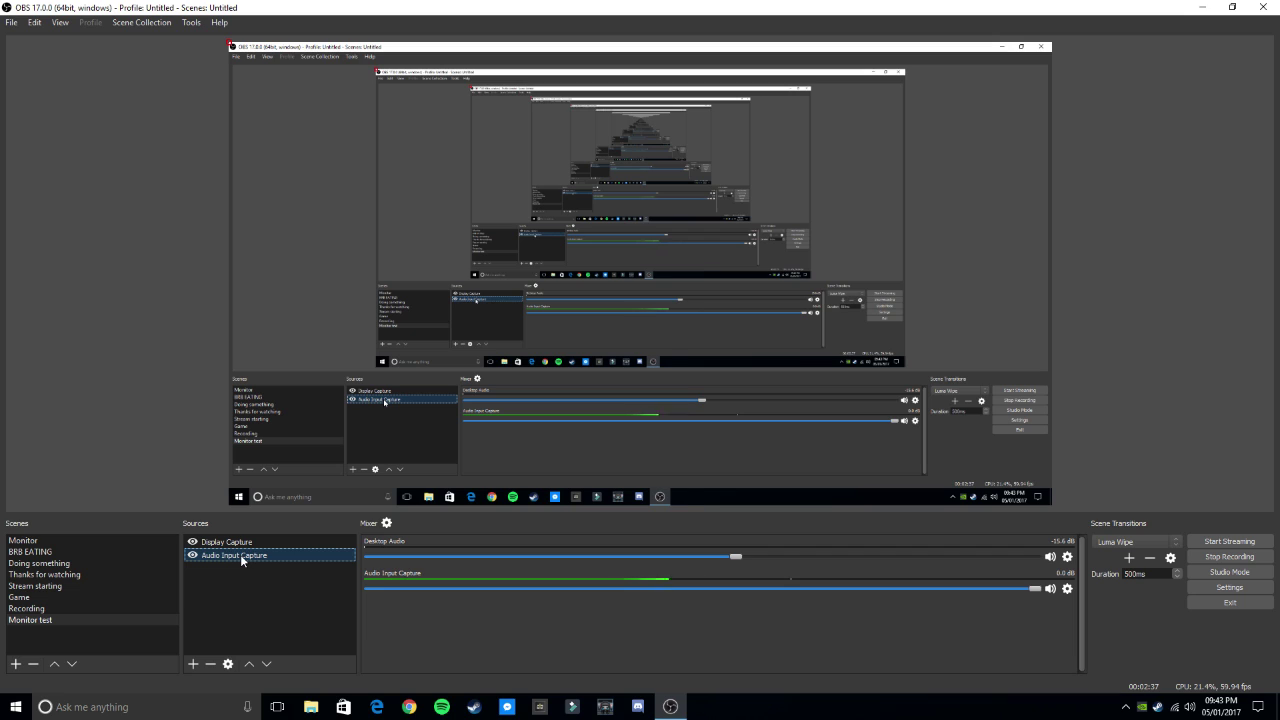
click(193, 663)
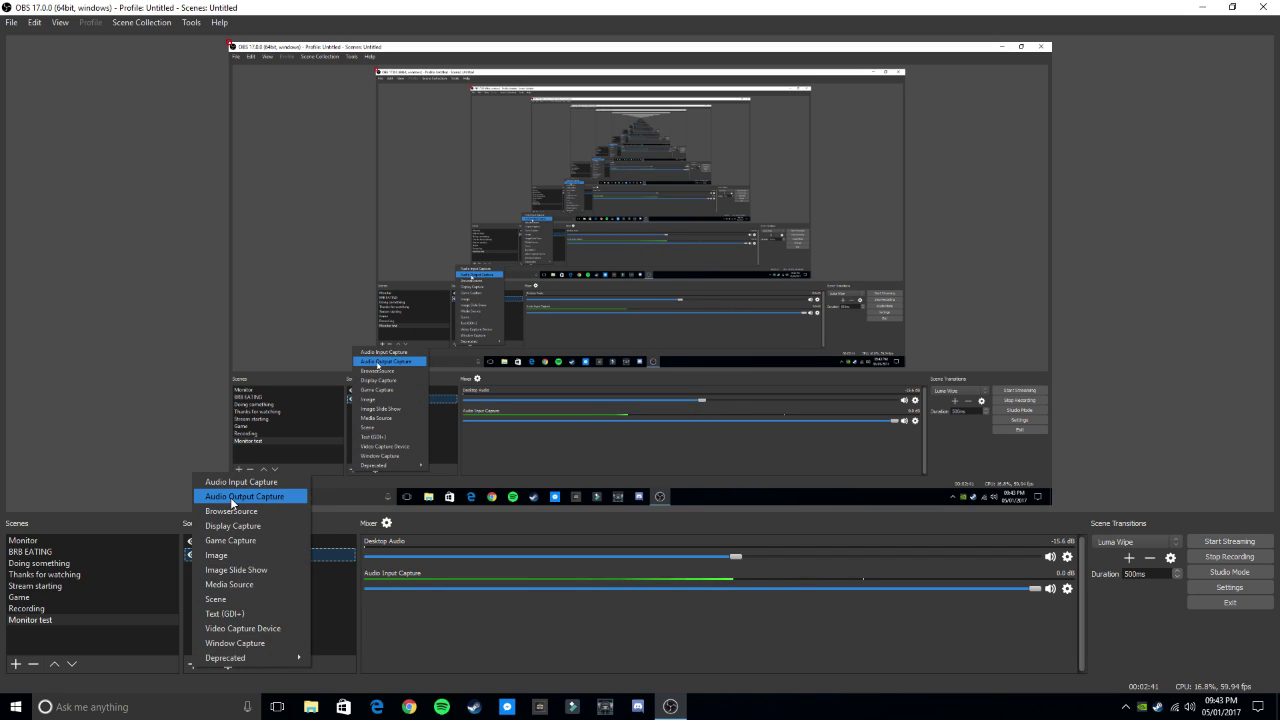
click(660, 539)
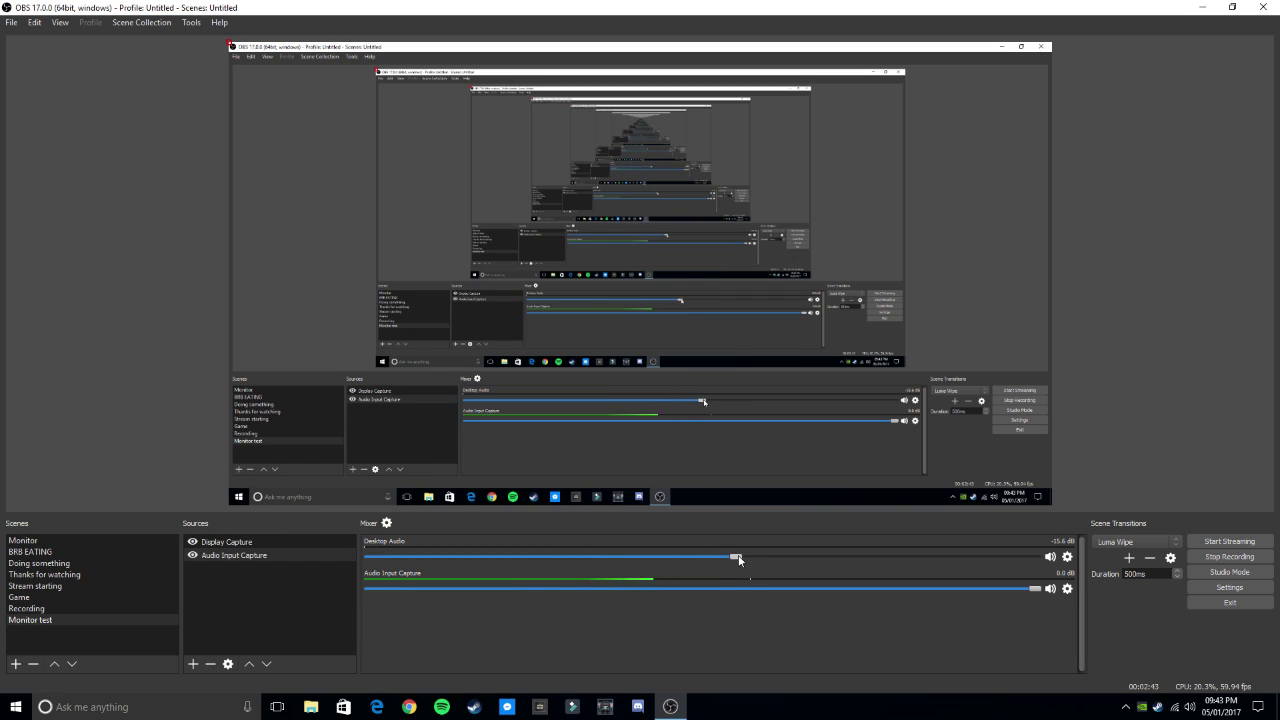
Start a new browser source, check existing ones, erase the 'BrowserSource' name, then cancel.
click(193, 663)
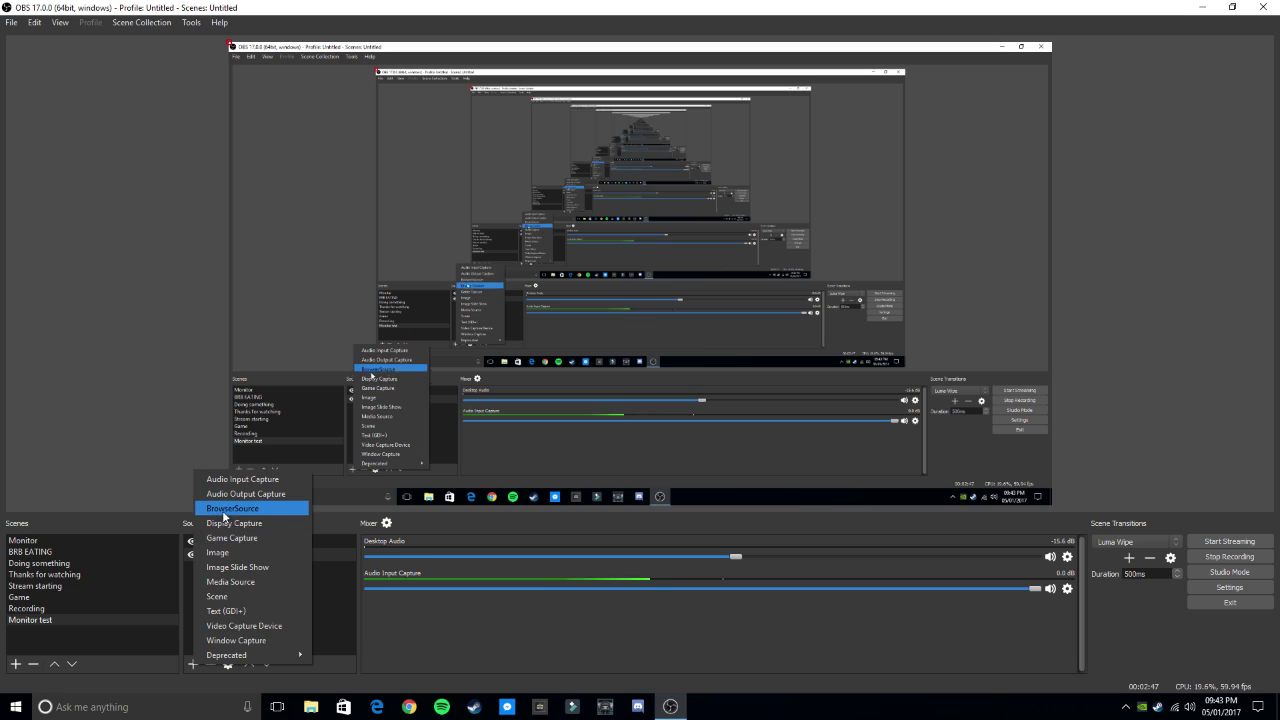
click(259, 510)
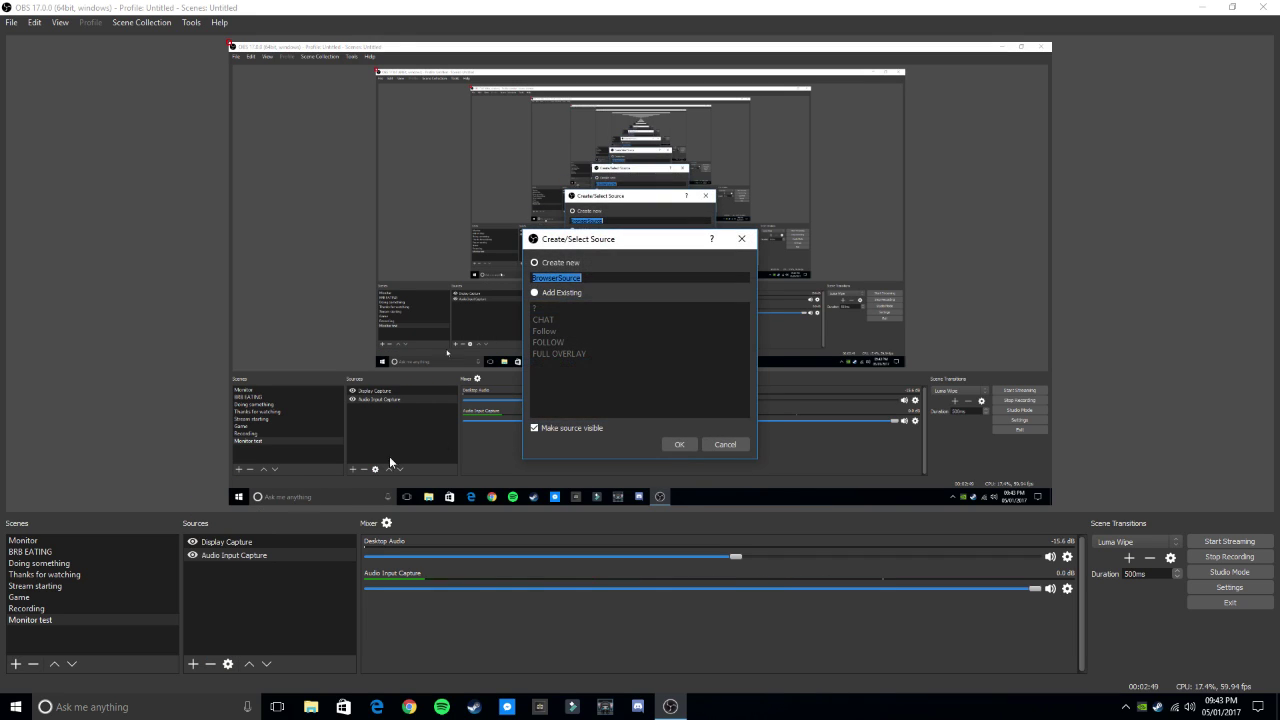
click(549, 294)
click(572, 265)
double_click(638, 279)
key(BackSpace)
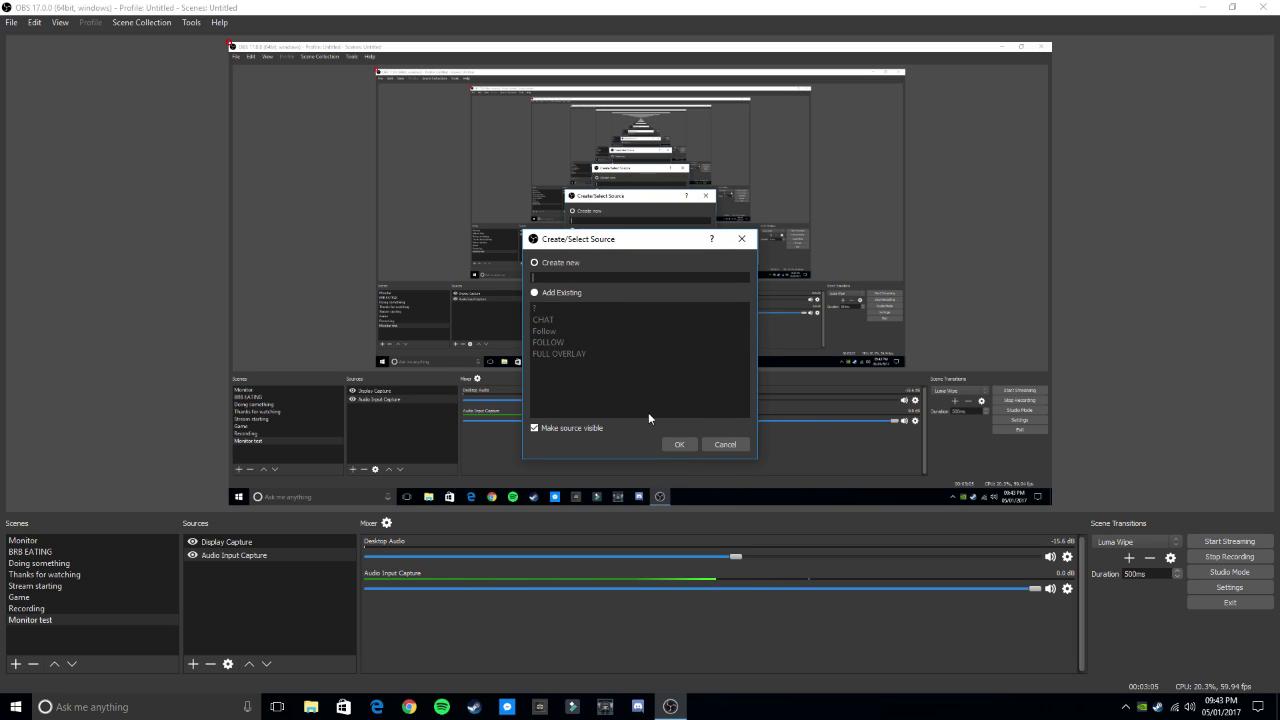
click(726, 443)
Preview the BRB EATING scene with its chat overlay, then return to Monitor test.
click(90, 551)
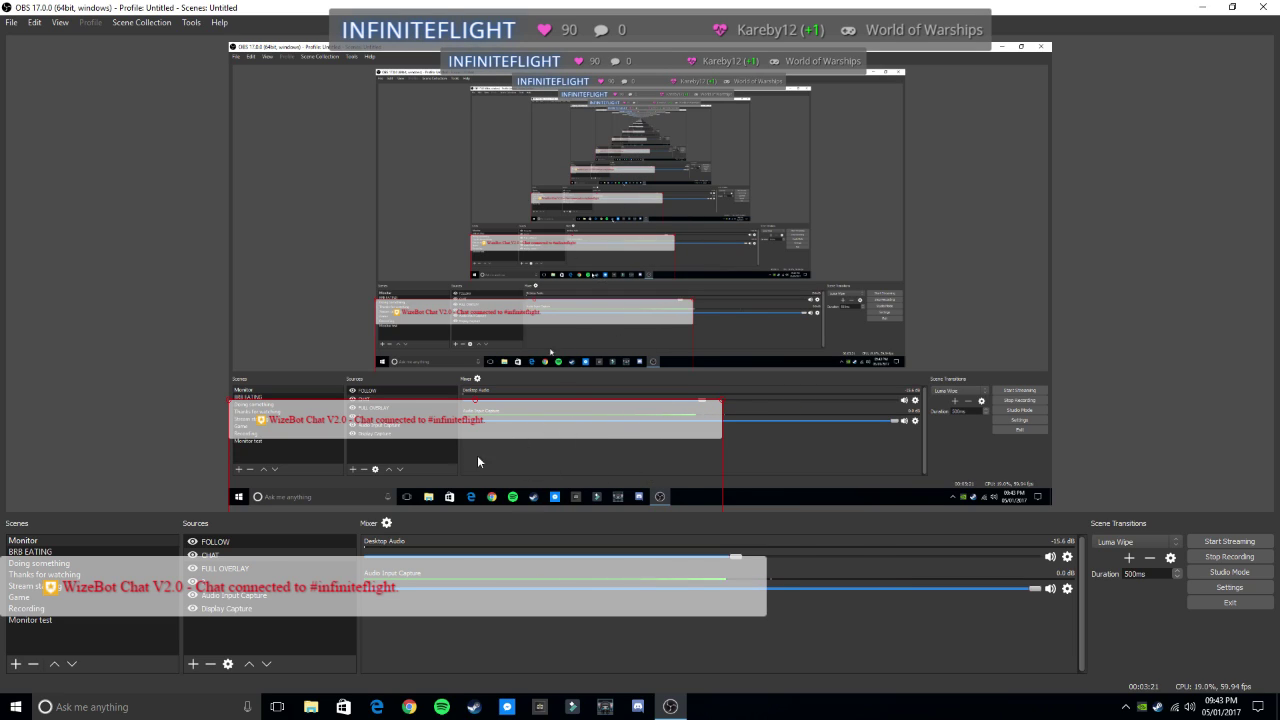
click(44, 619)
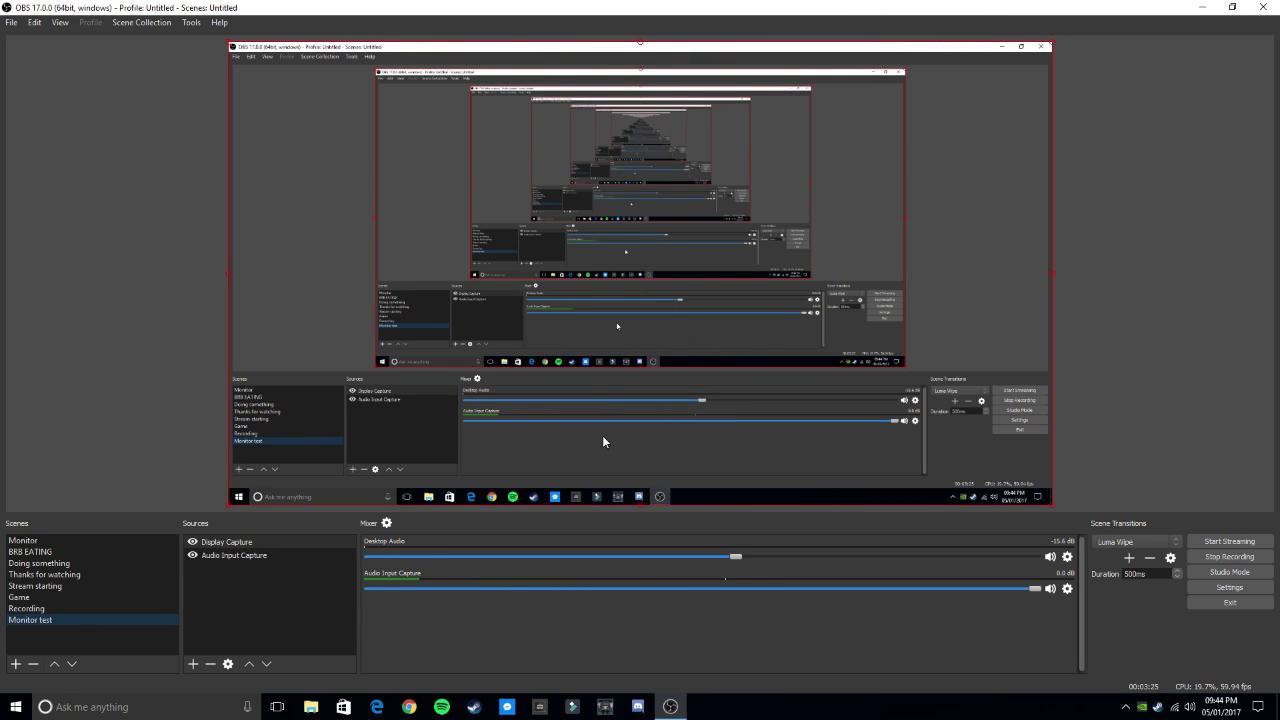
click(193, 663)
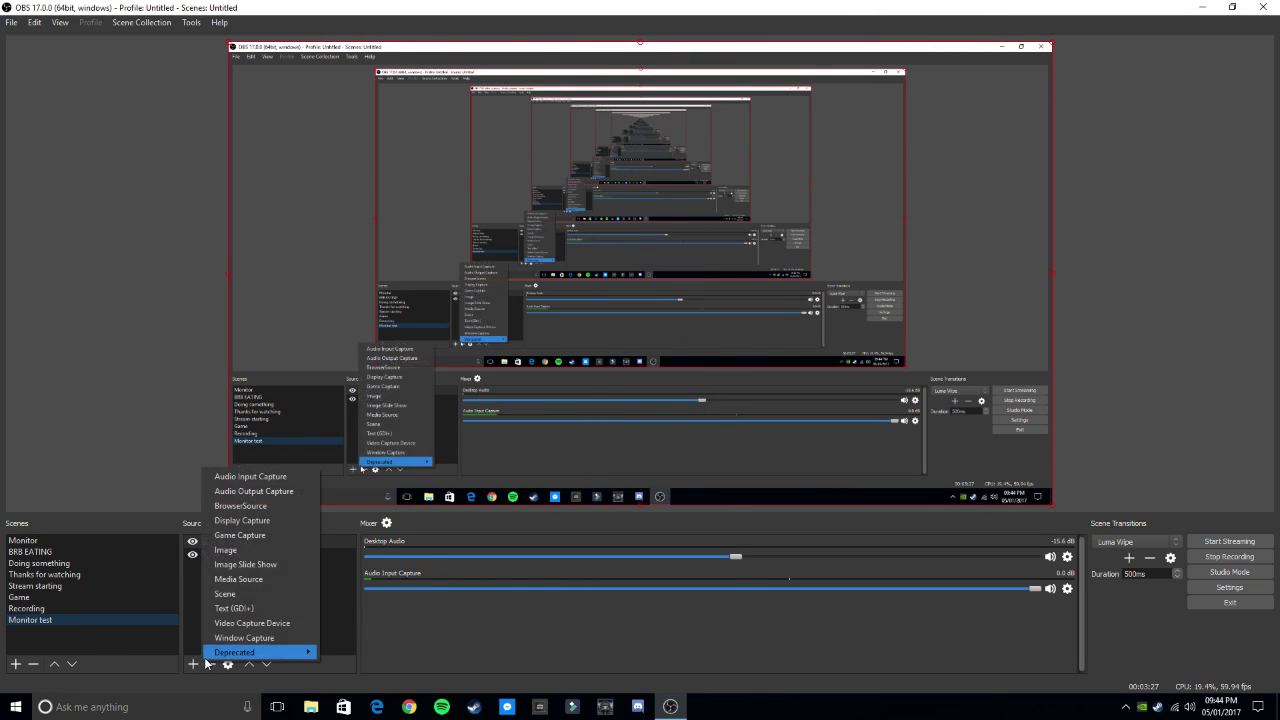
click(250, 535)
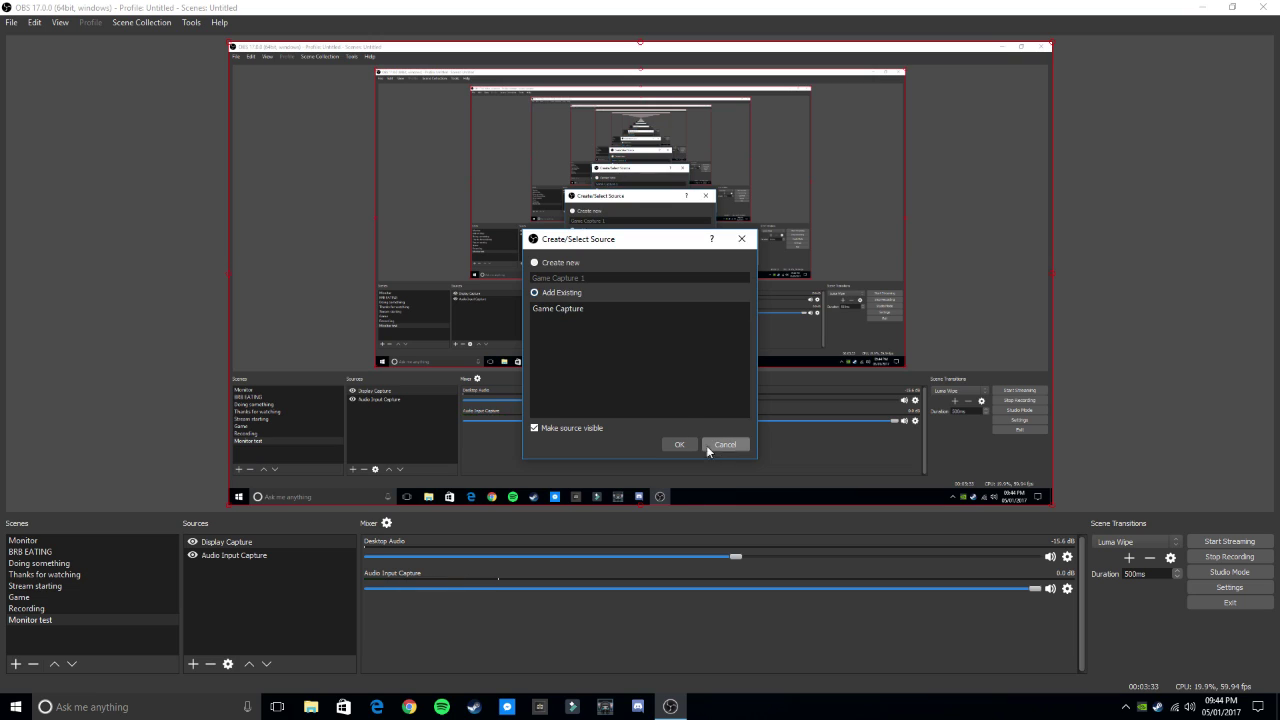
click(725, 444)
click(53, 597)
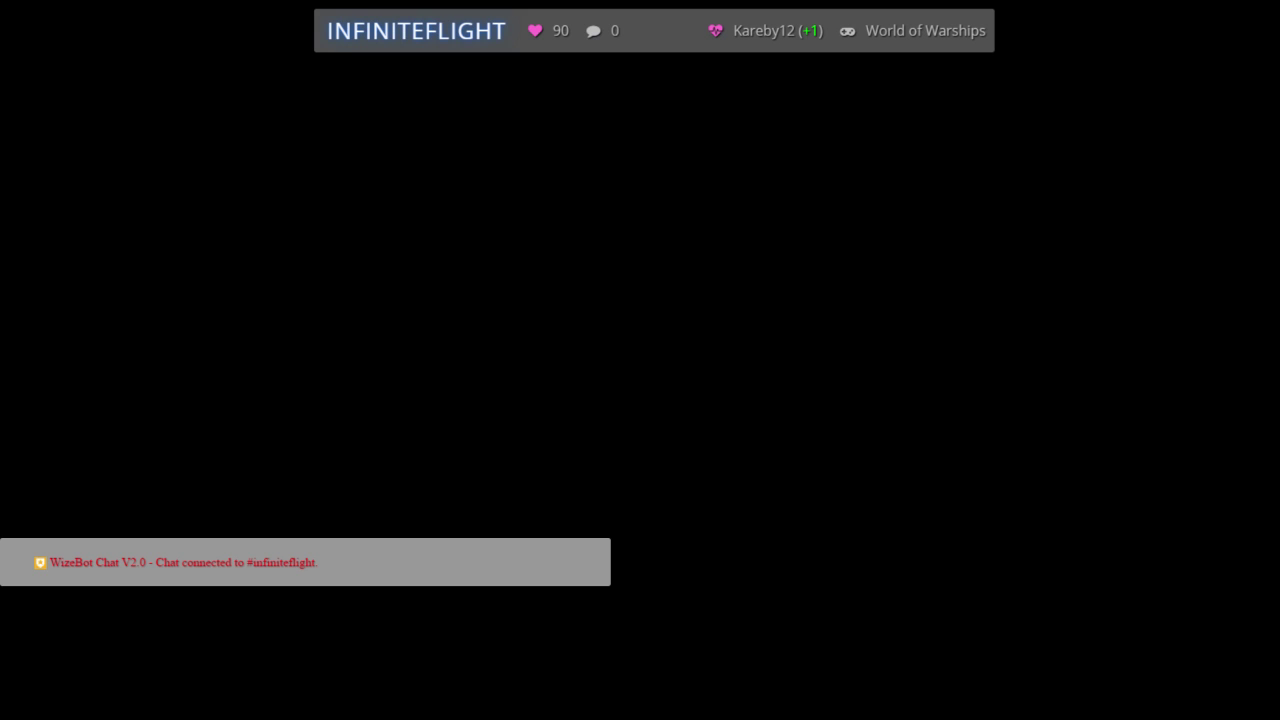
click(70, 621)
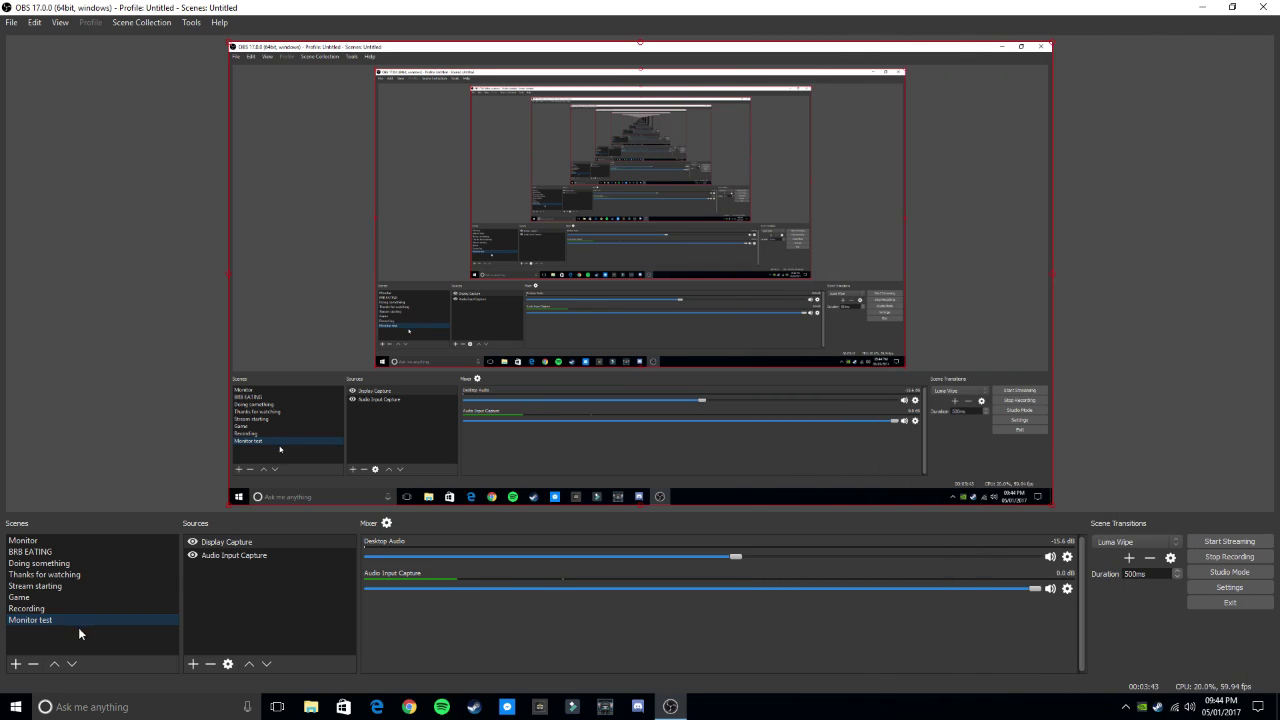
click(191, 665)
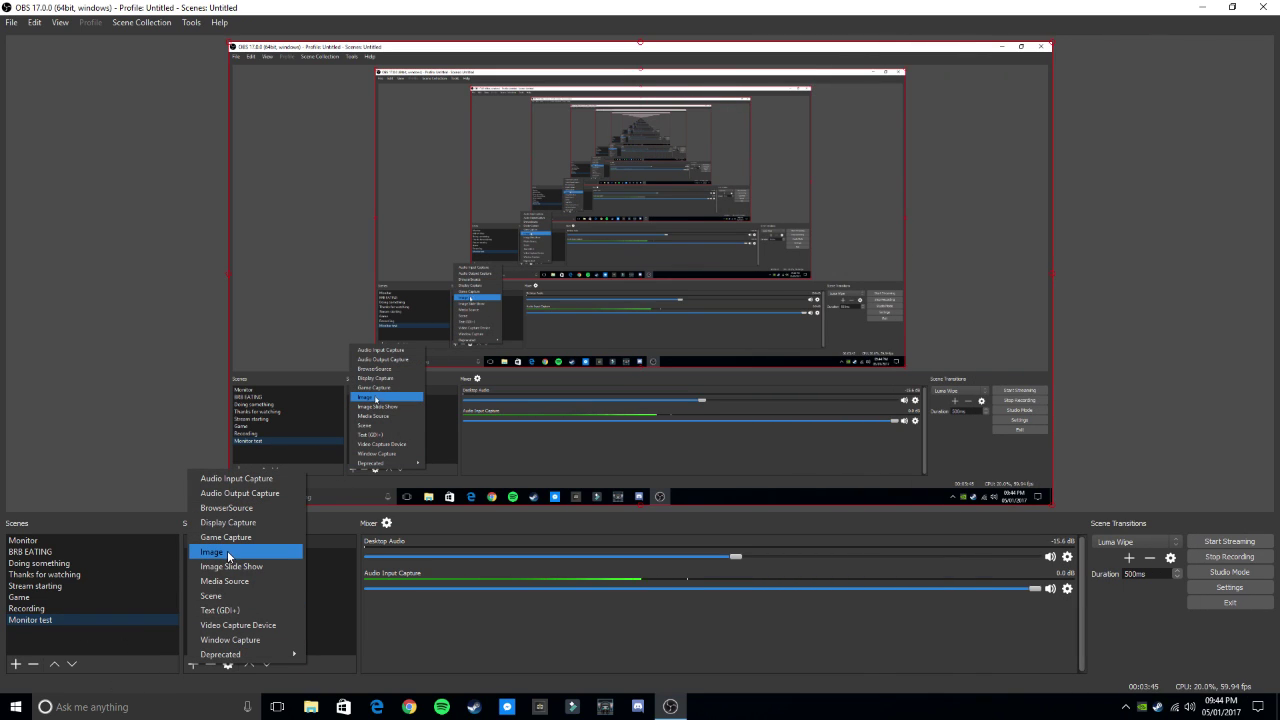
click(243, 560)
click(556, 292)
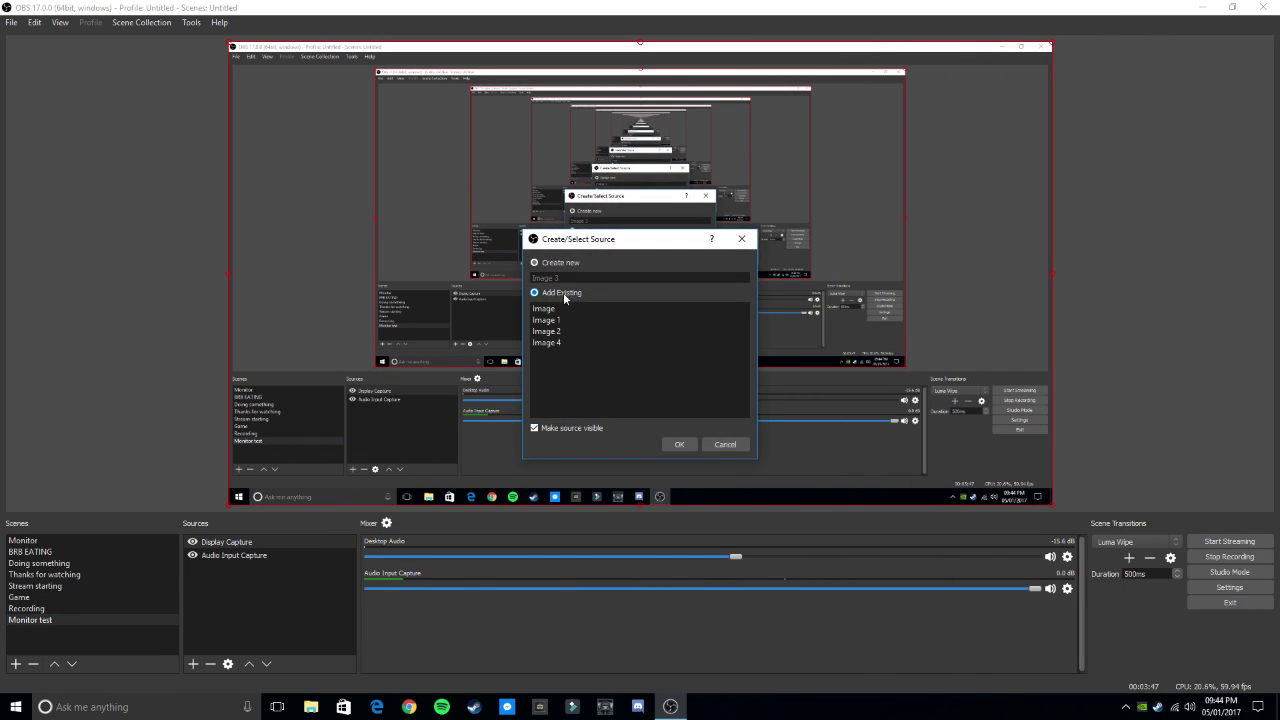
click(725, 444)
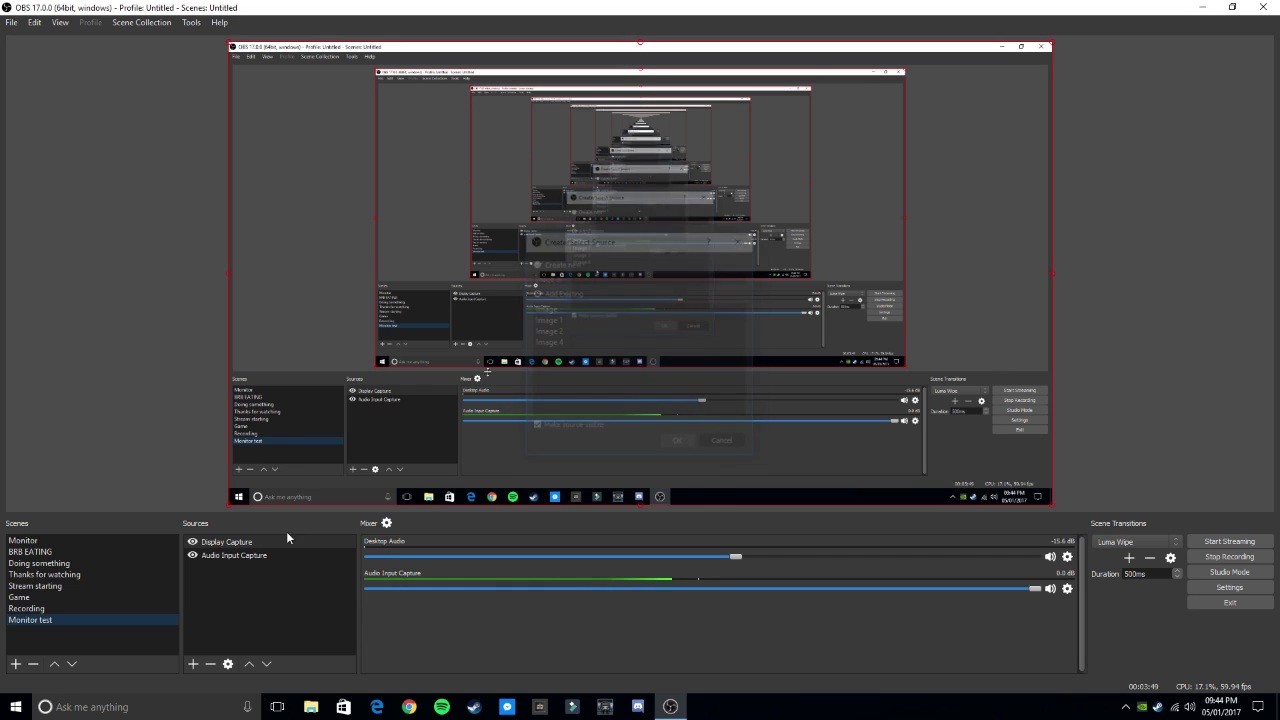
click(40, 552)
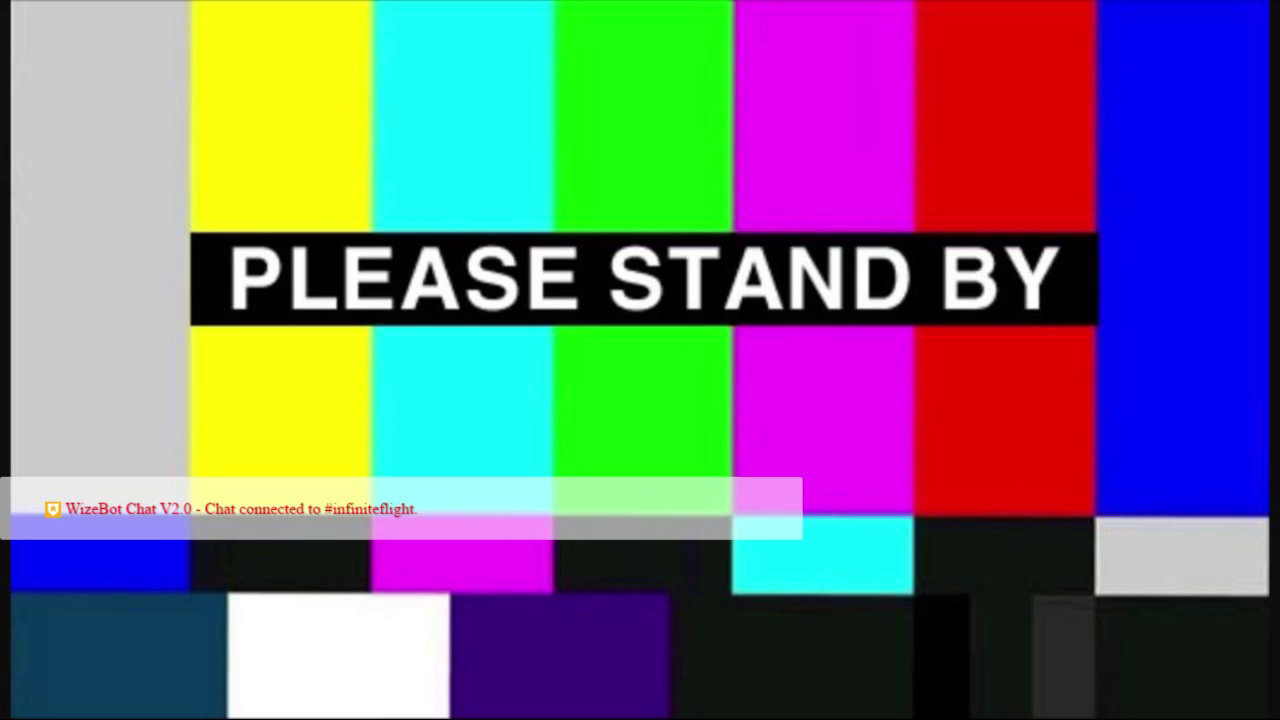
click(70, 617)
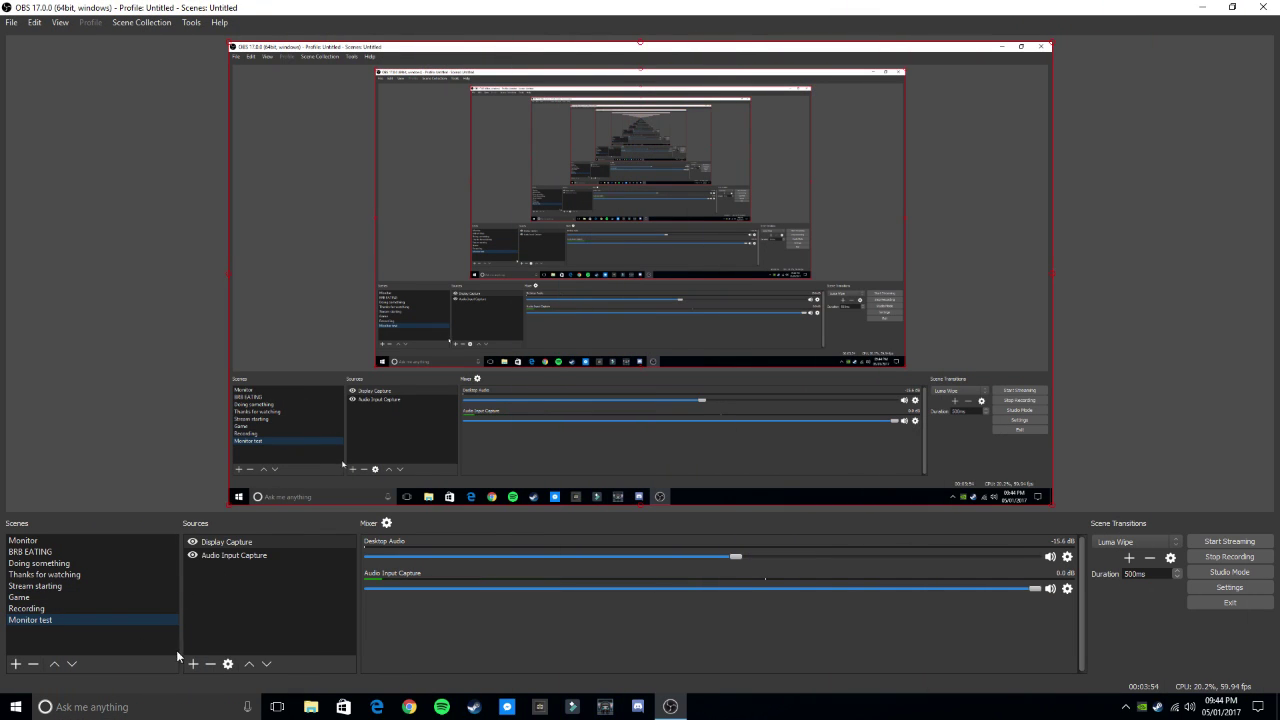
click(192, 664)
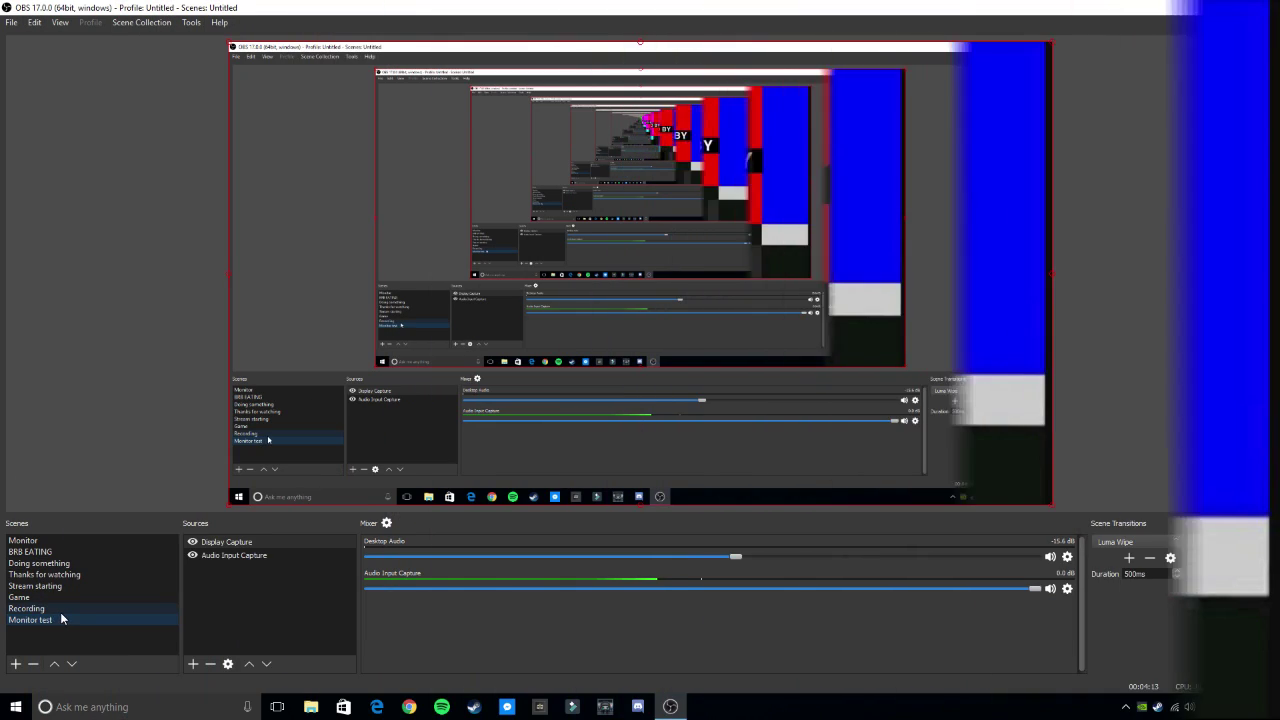
Start a Window Capture source, cancel it, and reopen the list of source types.
click(193, 664)
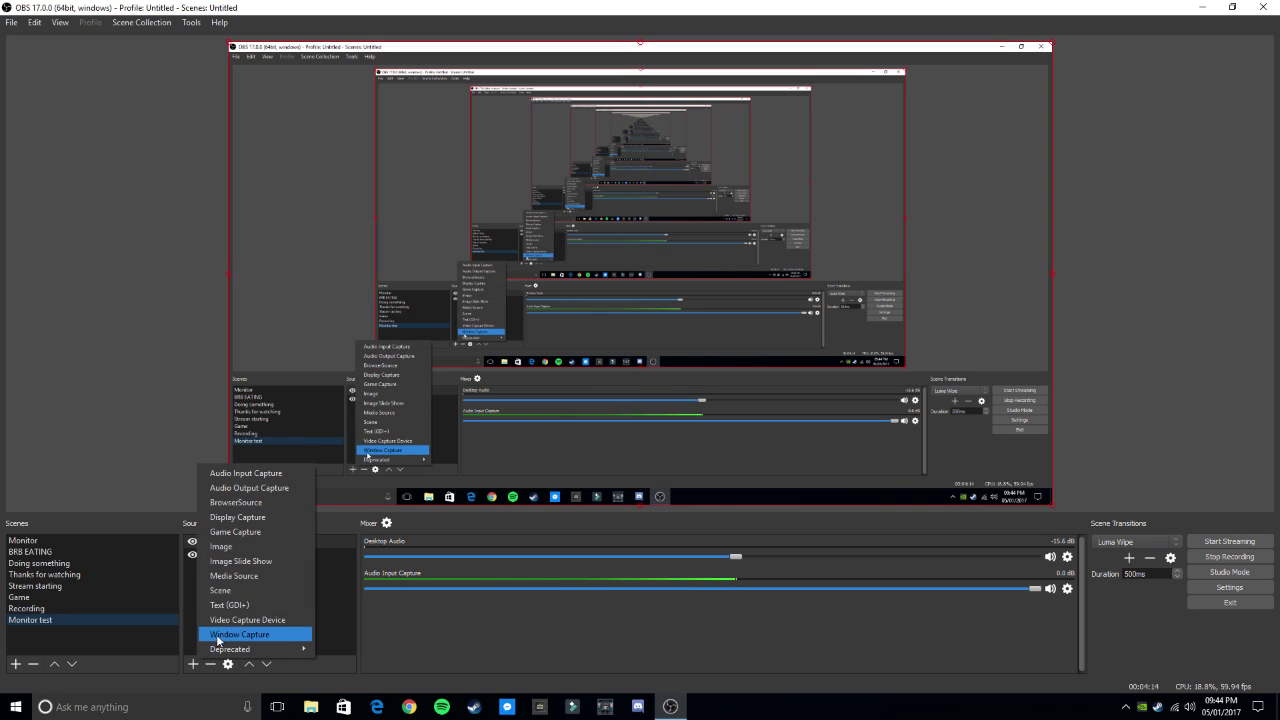
click(276, 634)
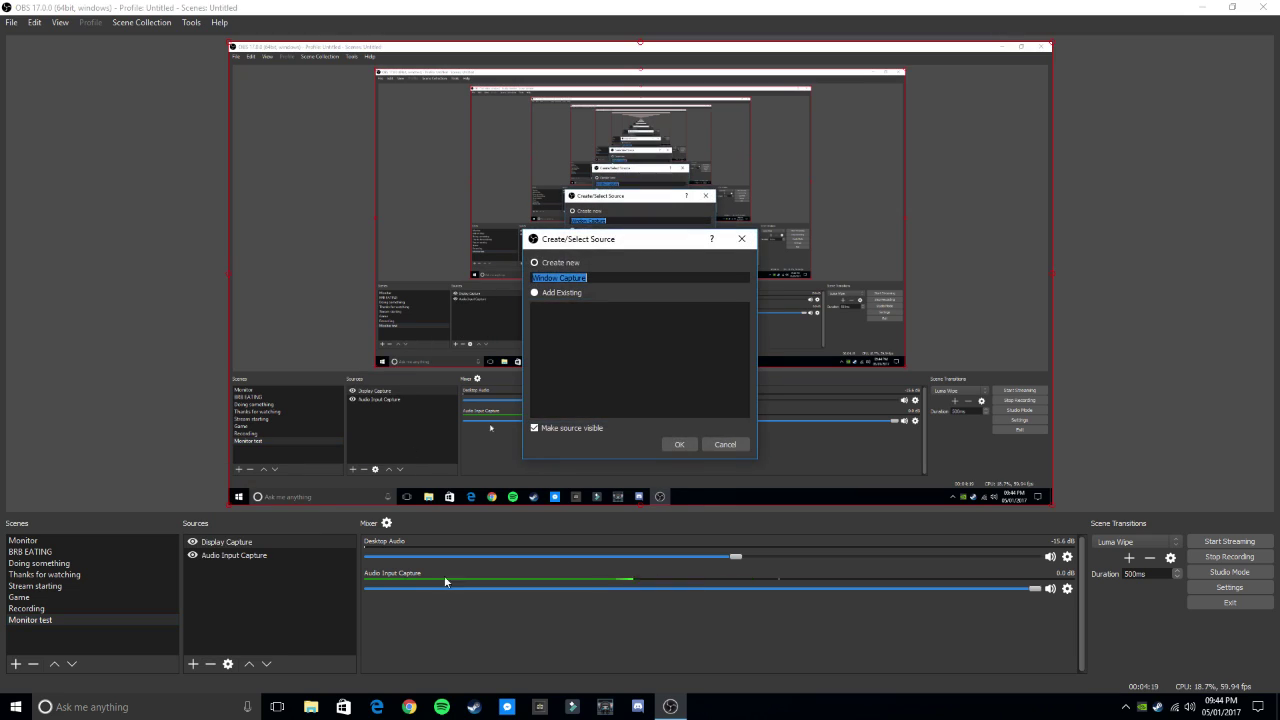
click(732, 446)
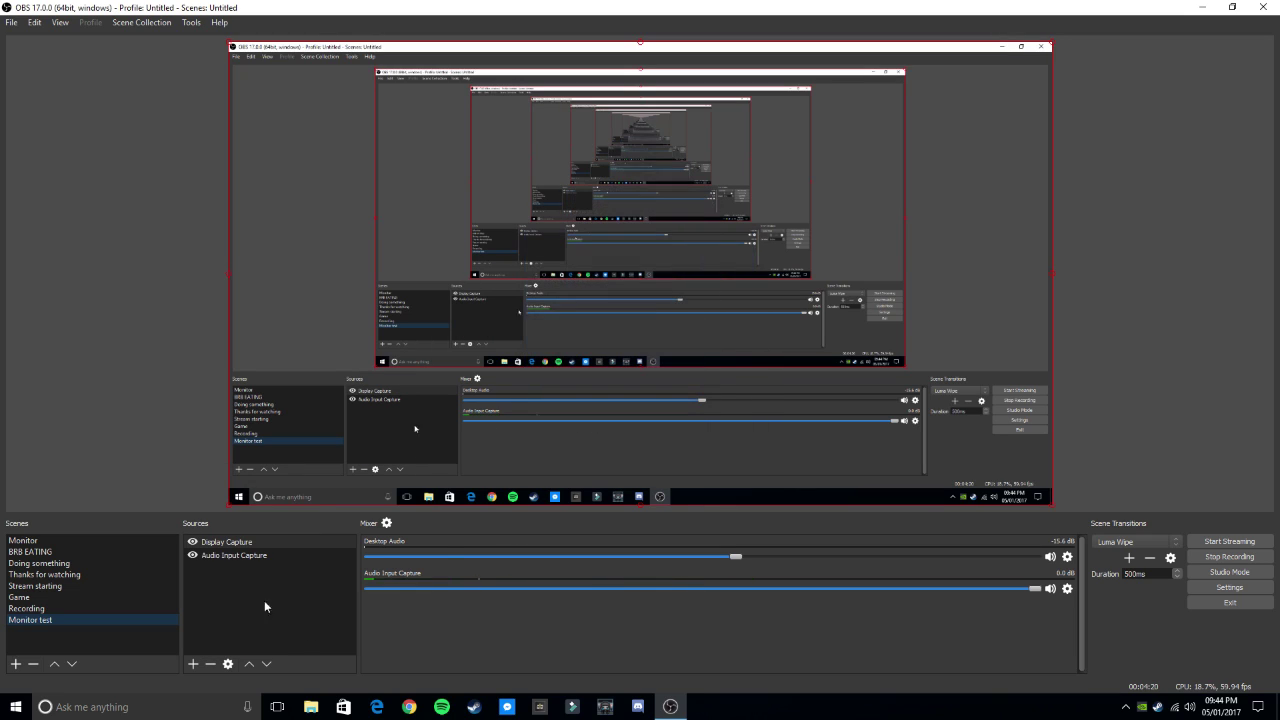
click(193, 665)
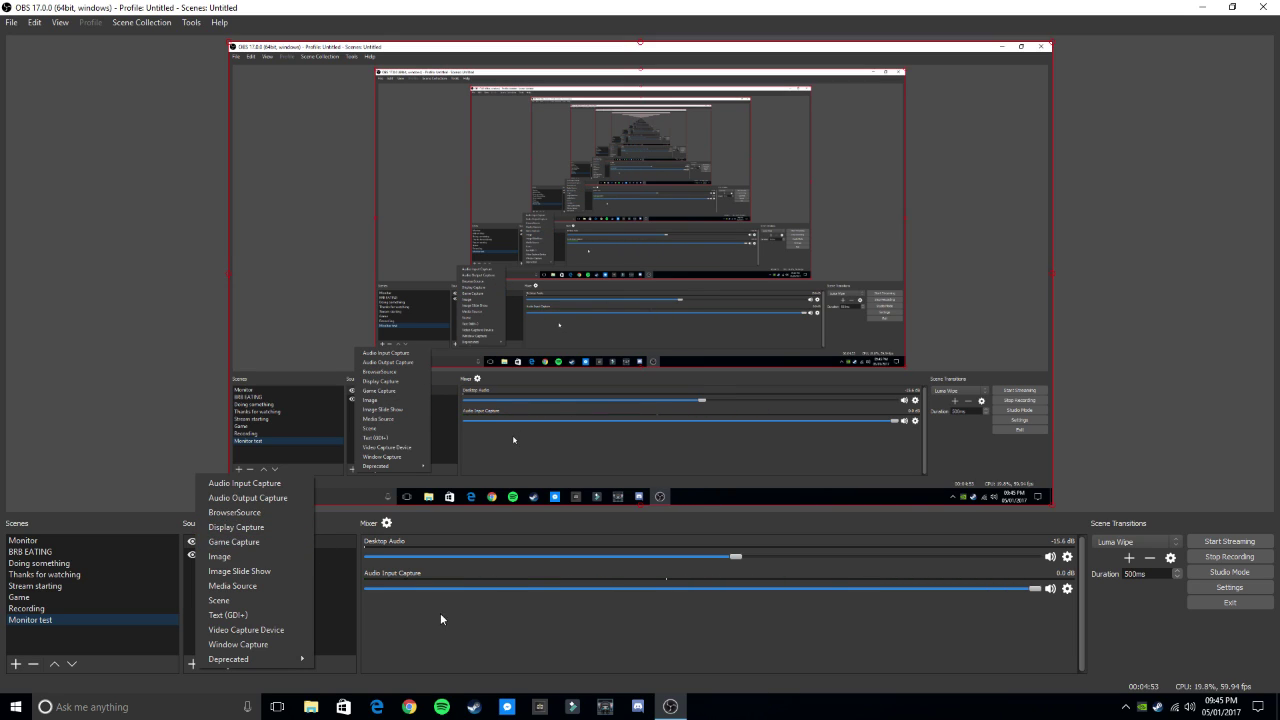
Close the source menu, toggle Studio Mode on and off twice, and open the transitions dropdown.
click(700, 631)
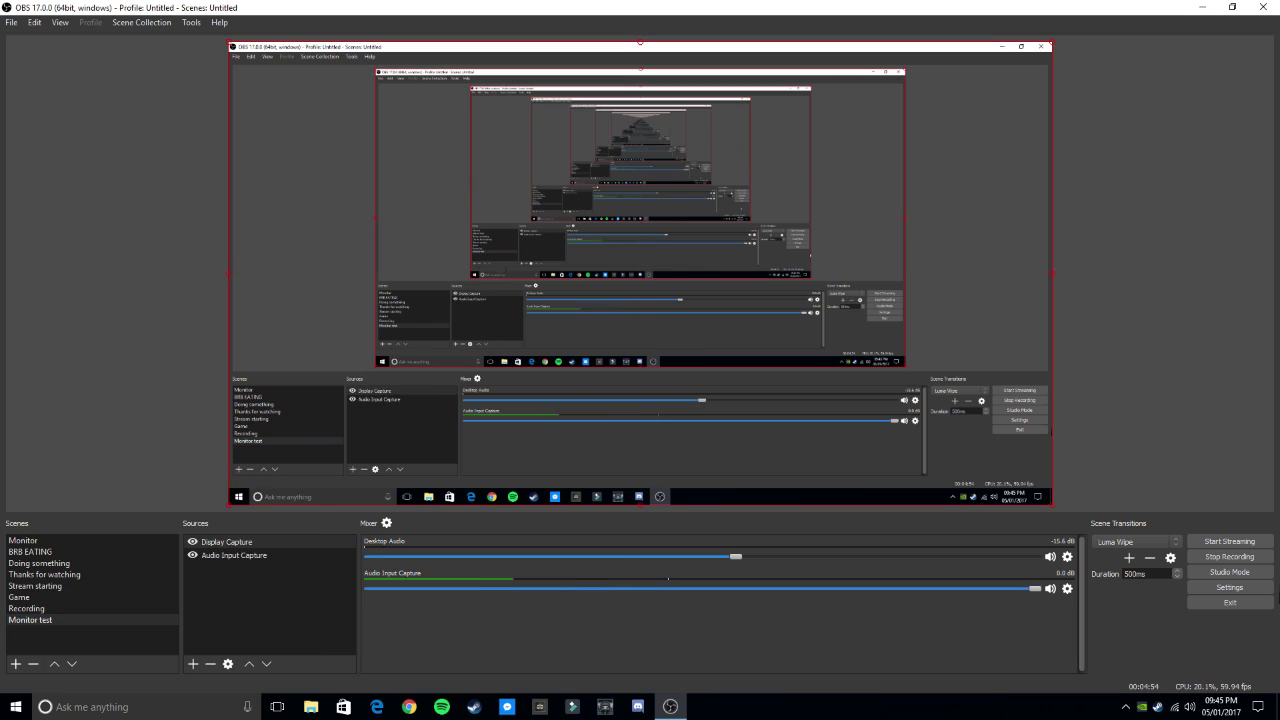
click(1225, 577)
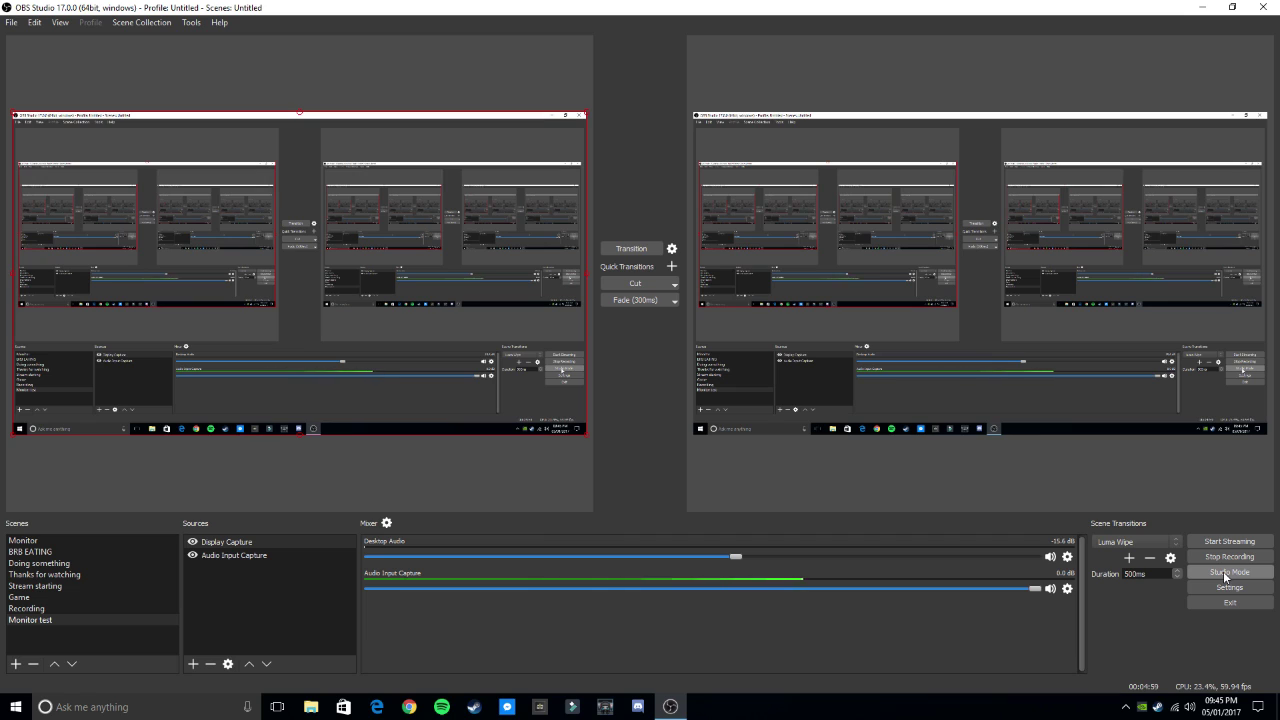
click(1225, 577)
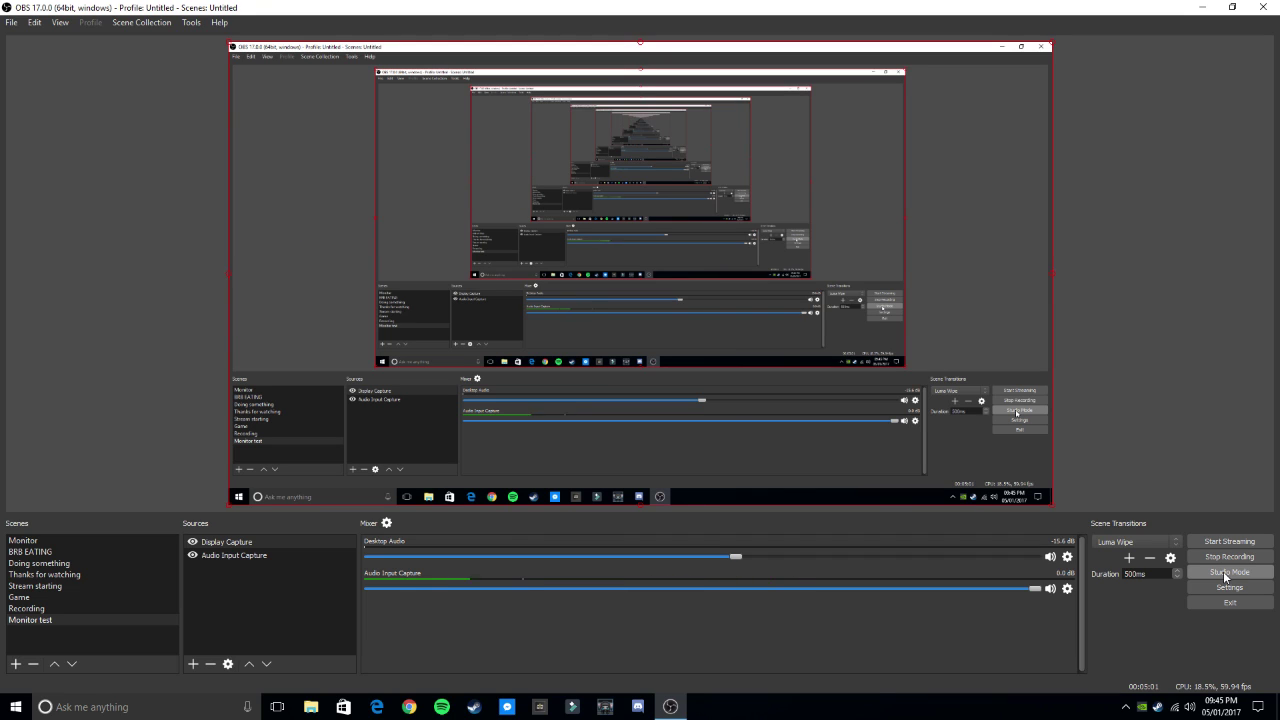
click(1225, 577)
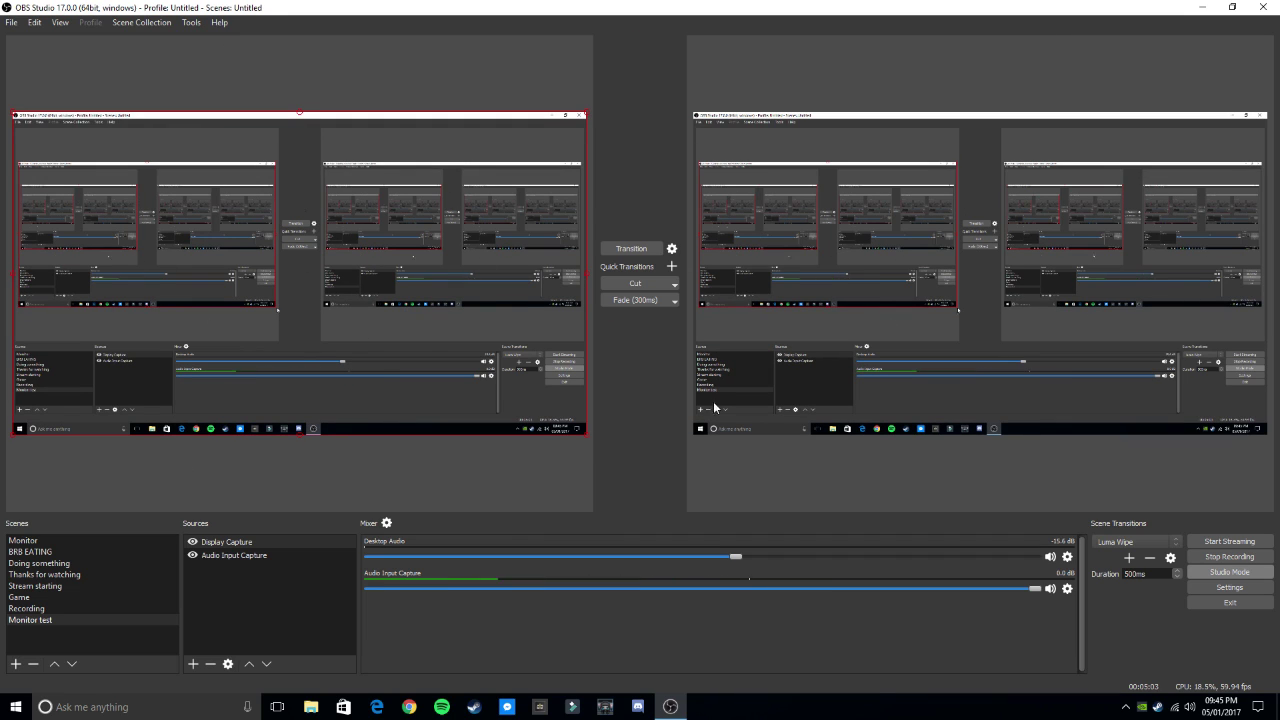
click(1233, 575)
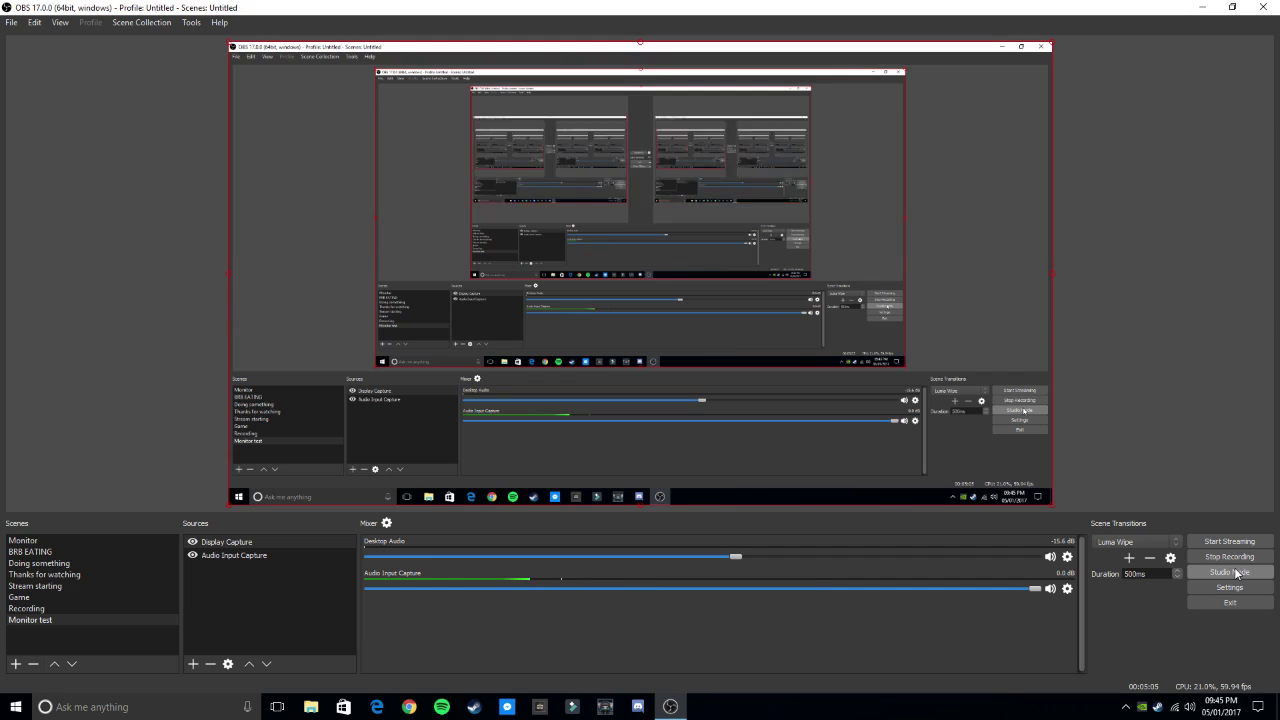
click(1165, 545)
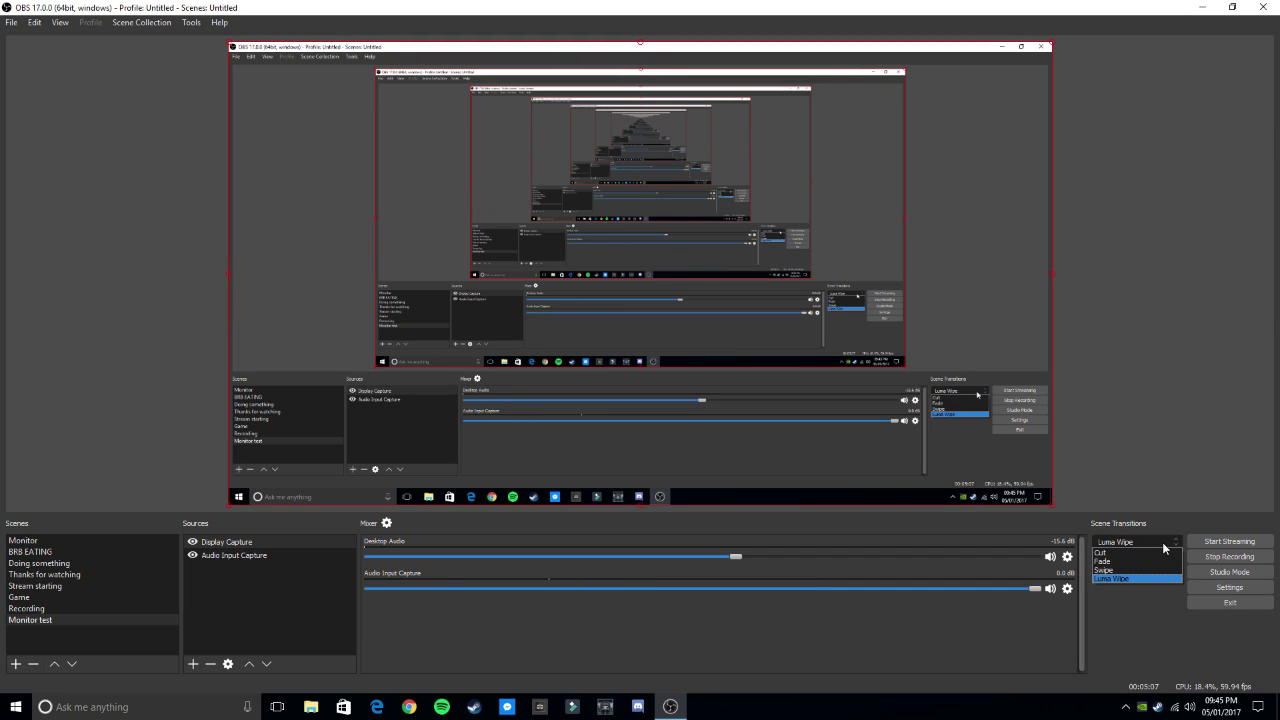
Preview the Cut and Fade transitions by switching between the Recording and Monitor test scenes.
click(1101, 552)
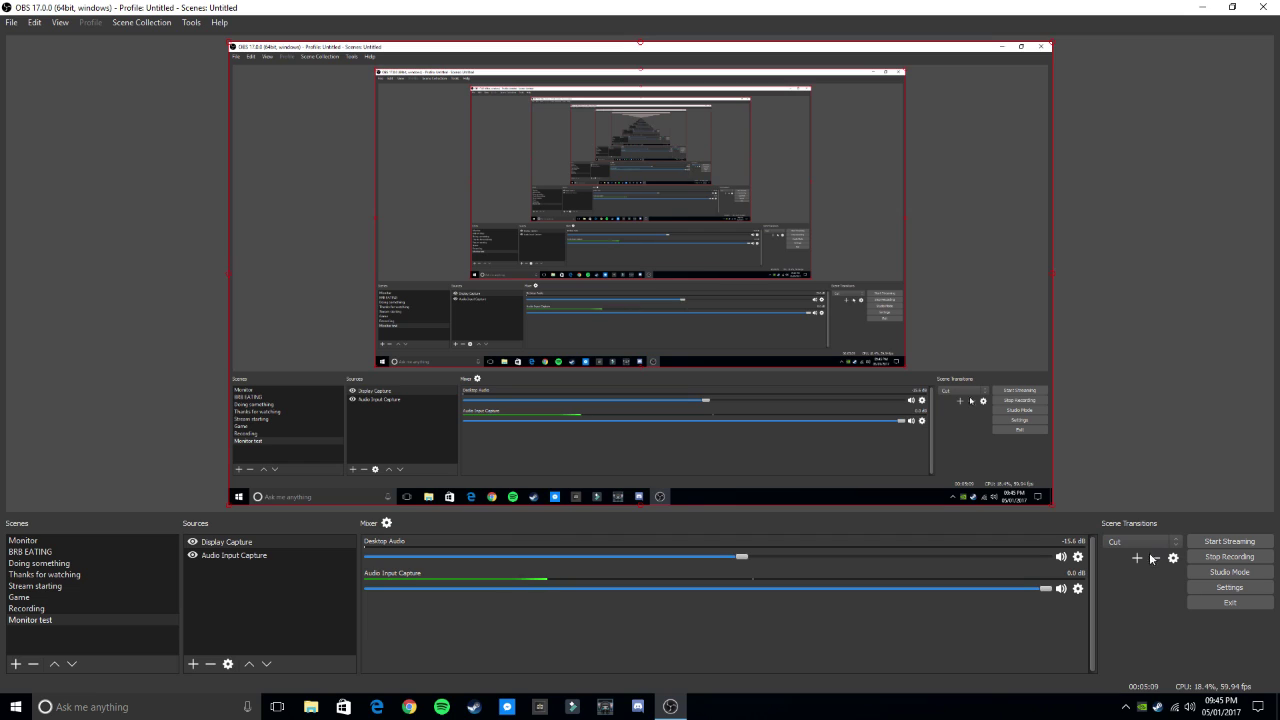
click(52, 606)
click(52, 620)
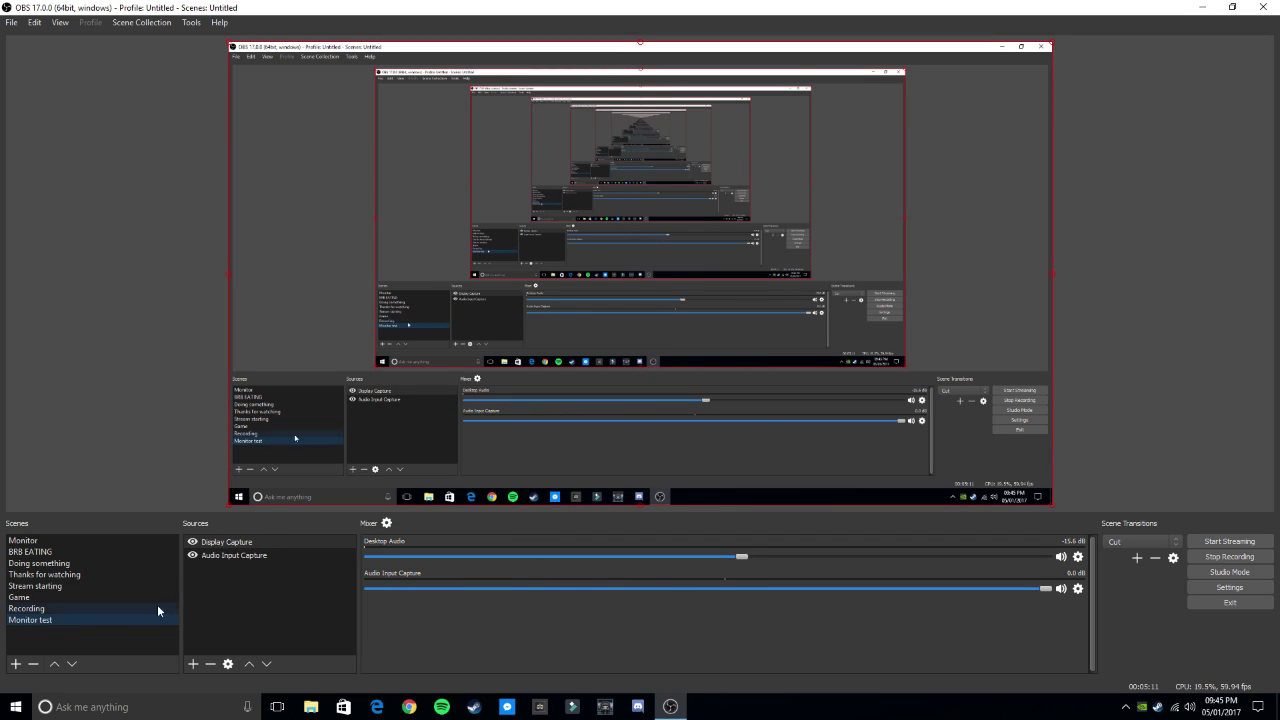
click(1160, 543)
click(1140, 560)
click(70, 609)
click(72, 619)
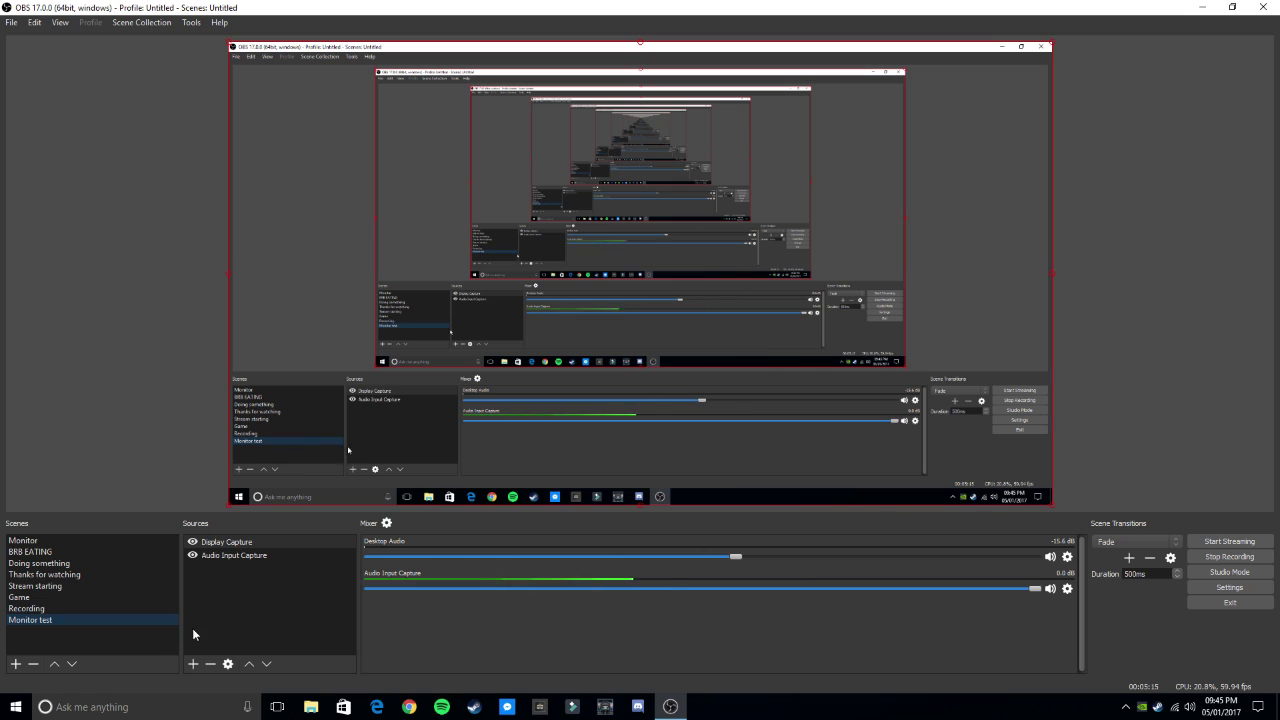
Preview the Swipe transition by switching to Recording and back to Monitor test.
click(1135, 542)
click(1138, 564)
click(120, 608)
click(104, 620)
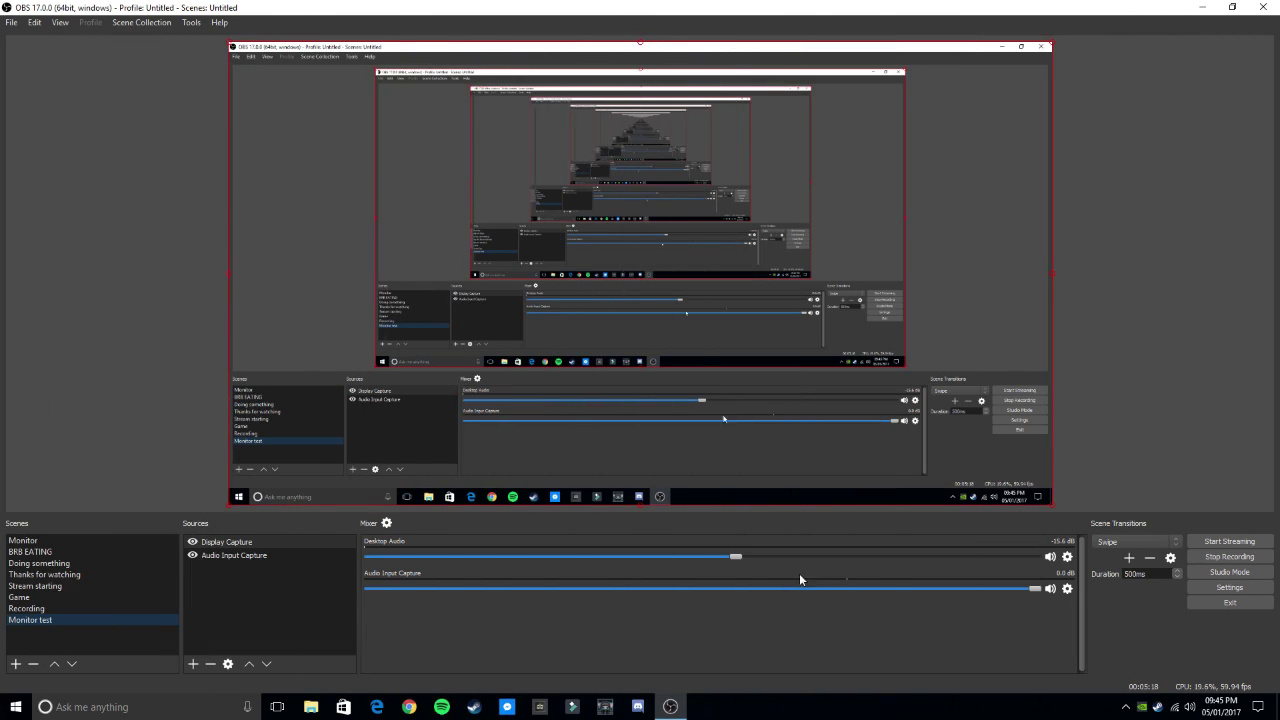
Preview Luma Wipe, then settle on Swipe with a 500 ms duration.
click(1135, 542)
click(1108, 578)
click(78, 608)
click(87, 620)
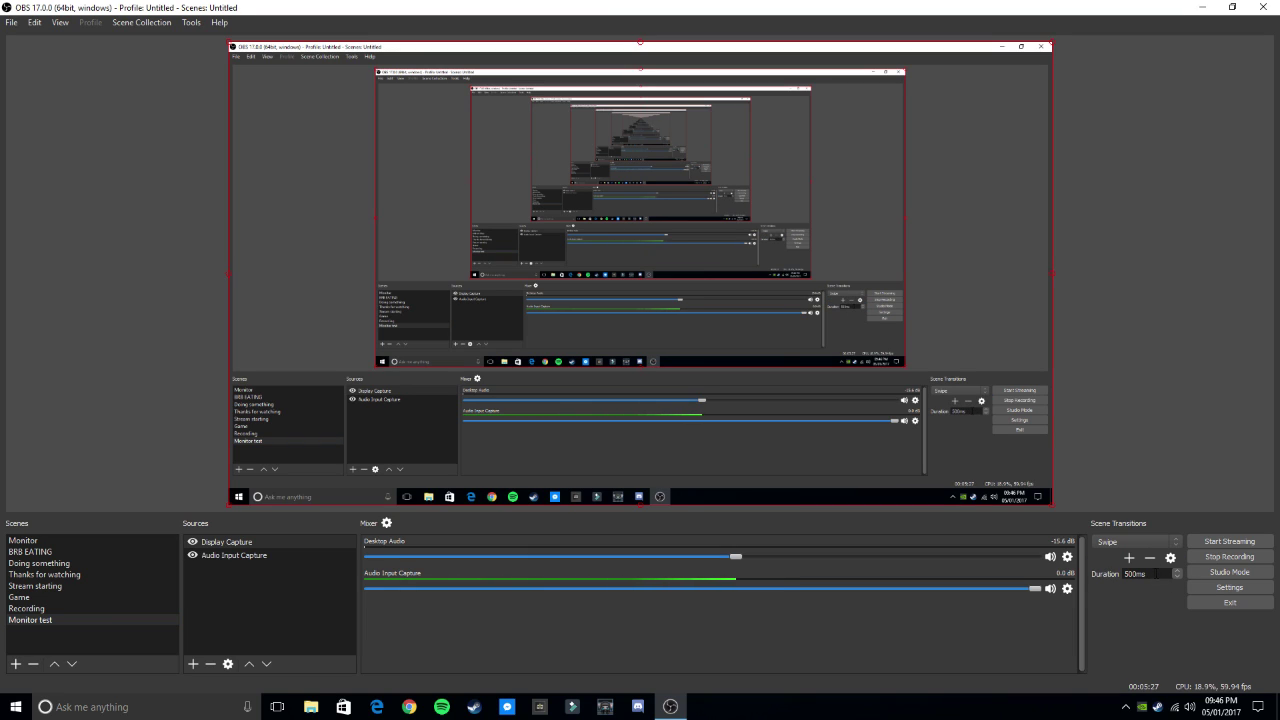
double_click(1135, 574)
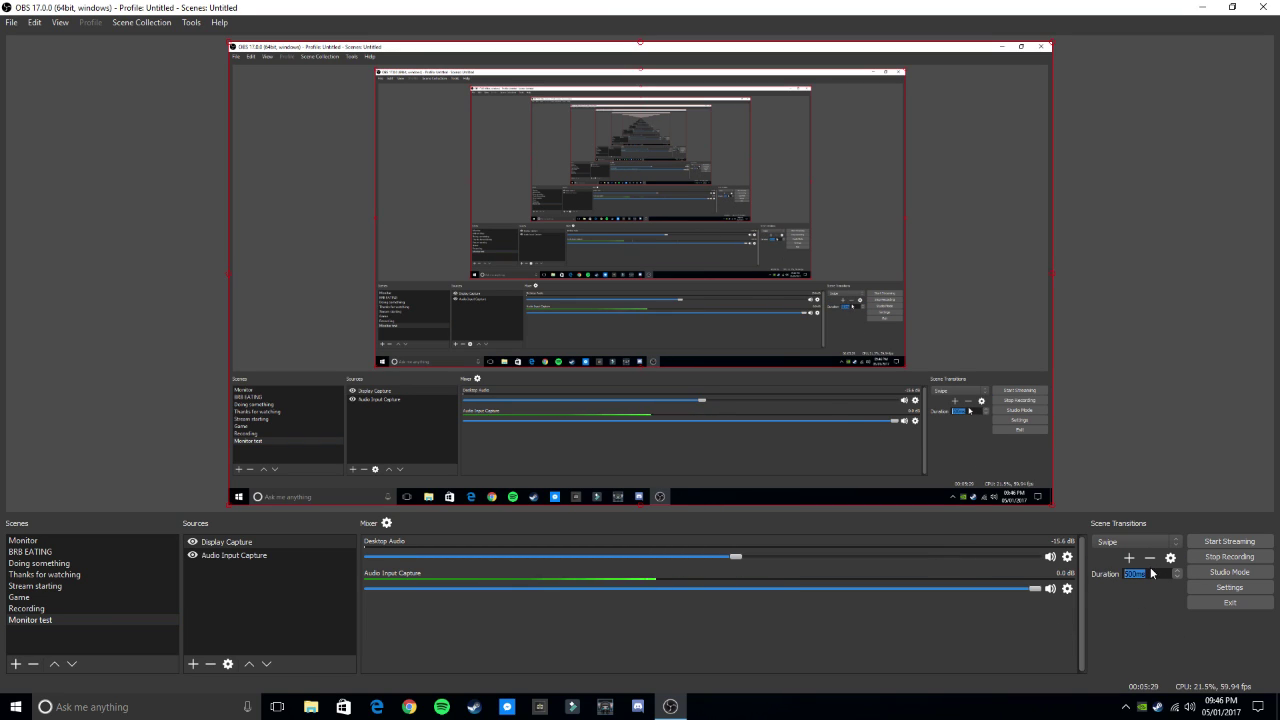
key(Right)
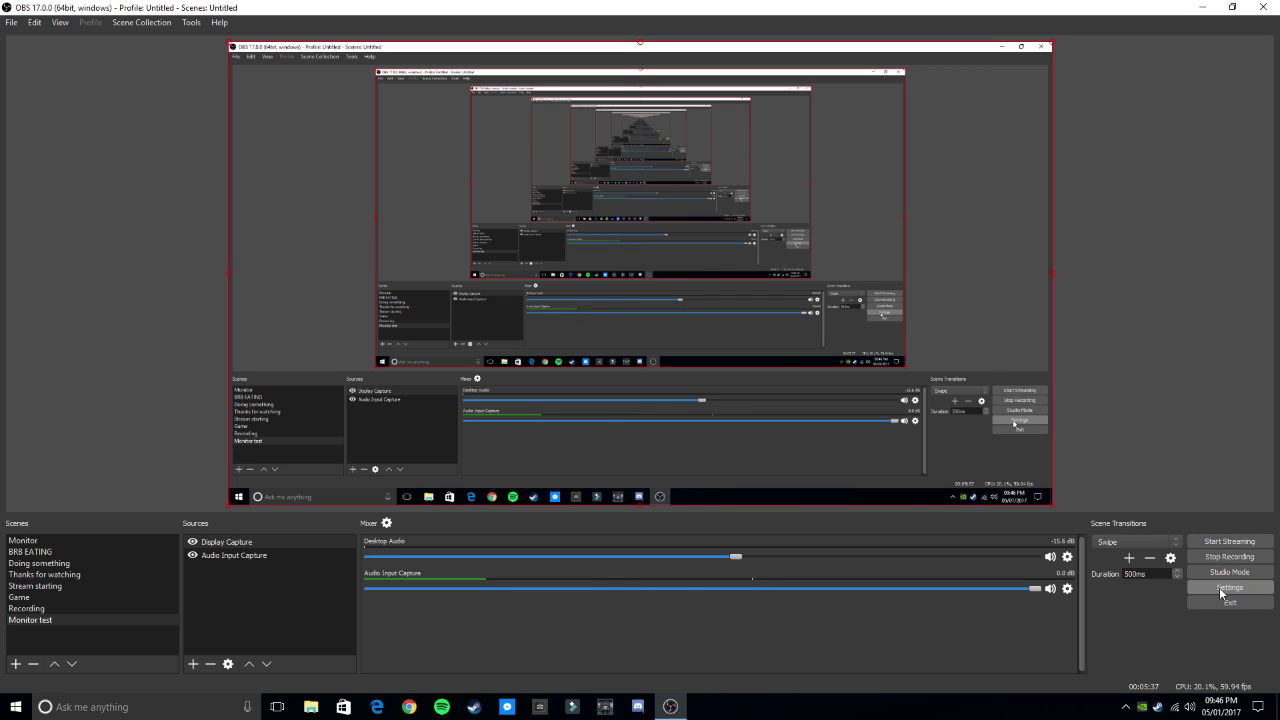
Open the Settings Stream page, keeping Streaming Services as the stream type.
click(1229, 587)
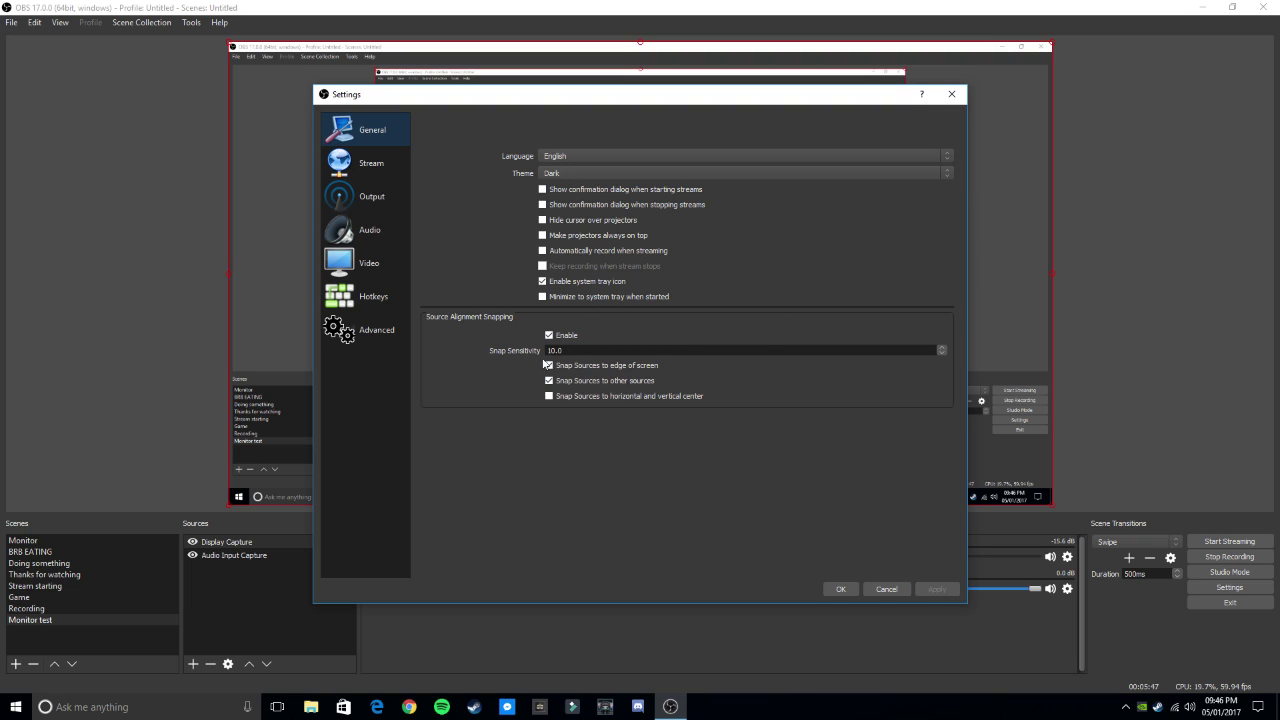
click(368, 163)
click(574, 125)
click(613, 126)
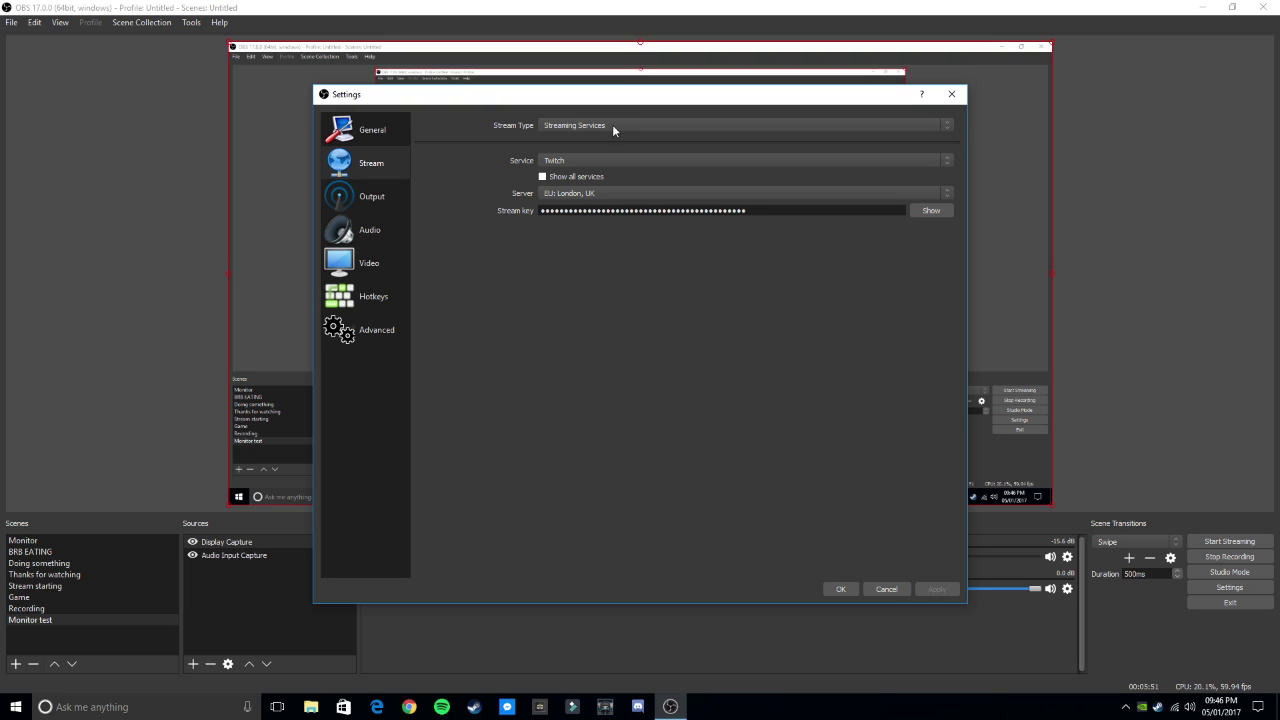
click(580, 160)
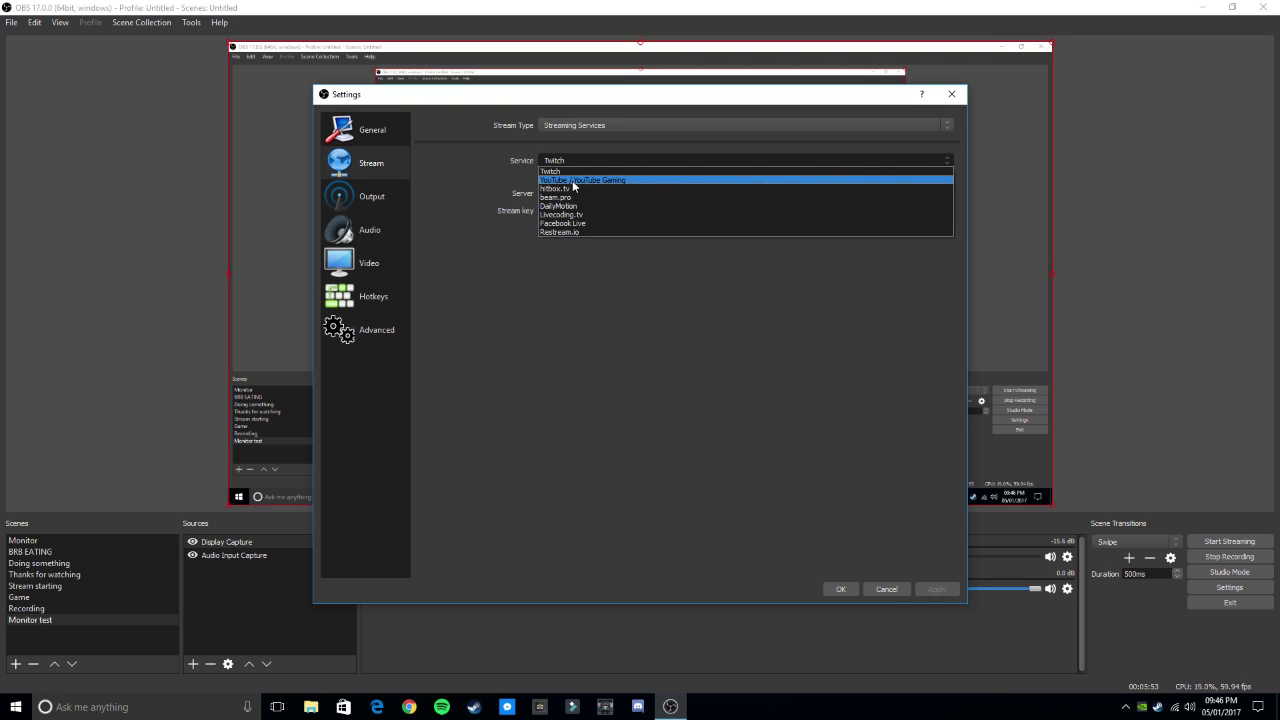
click(566, 172)
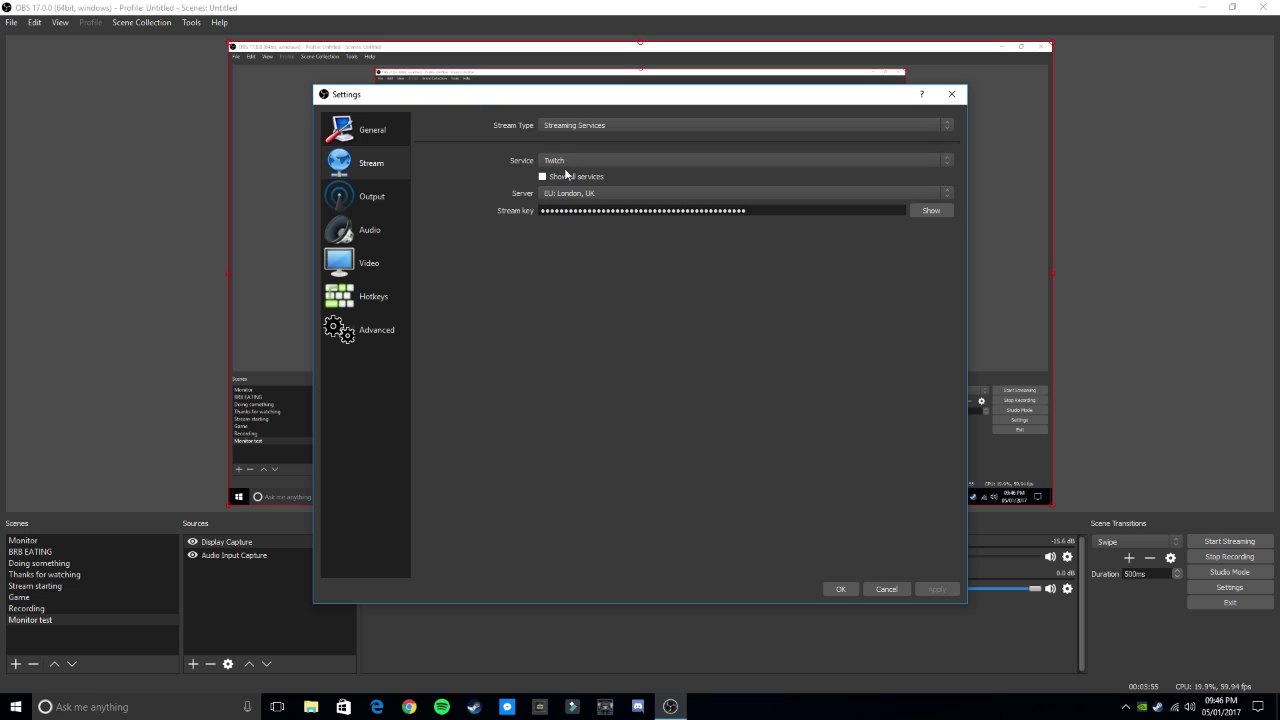
click(617, 195)
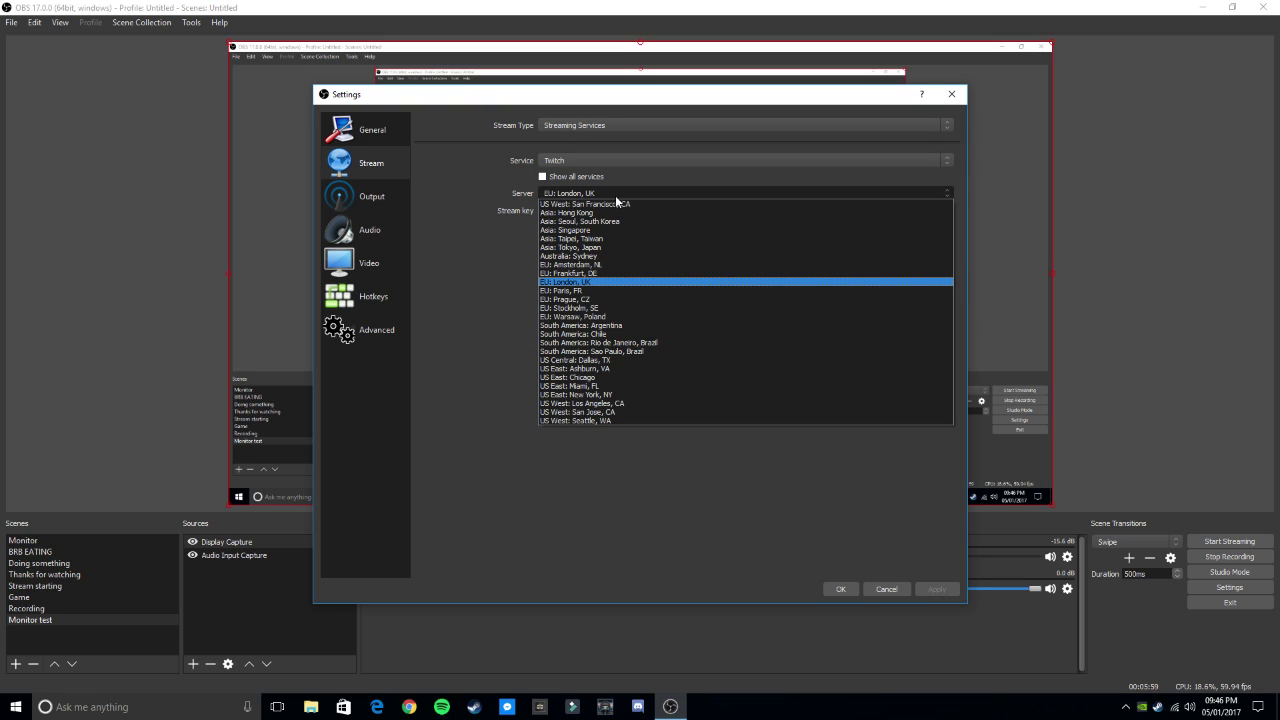
click(617, 199)
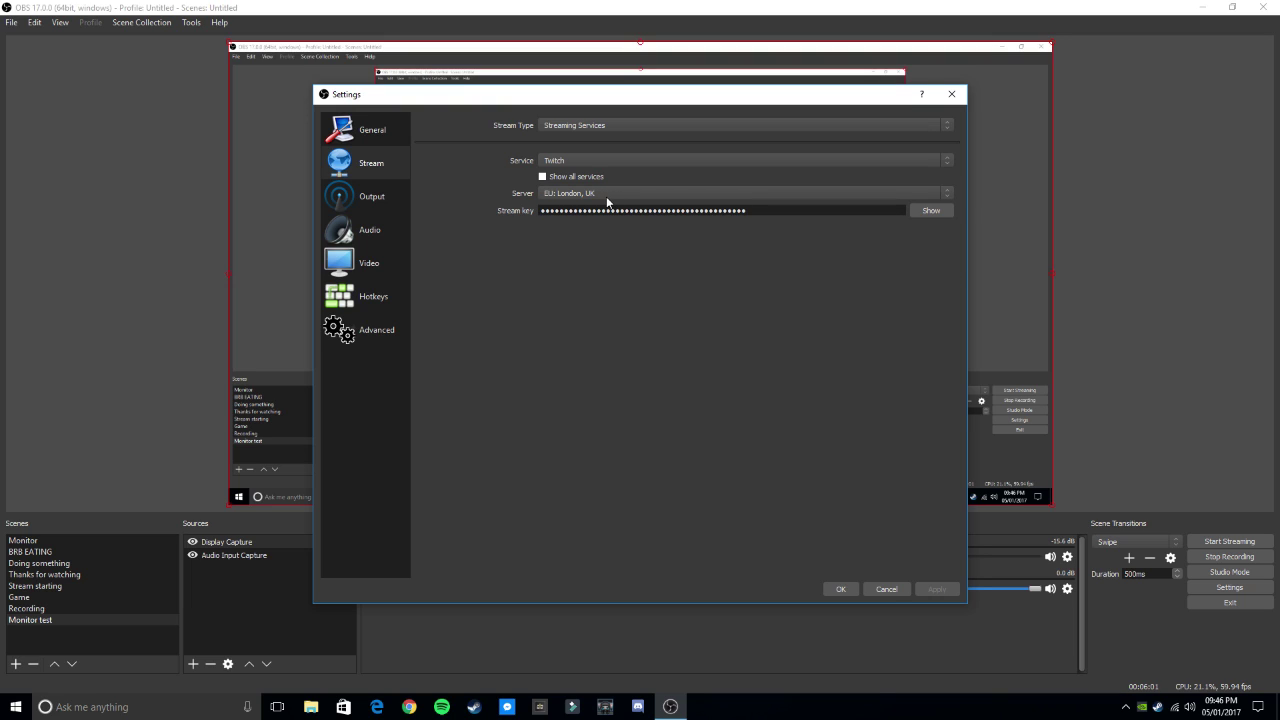
click(607, 199)
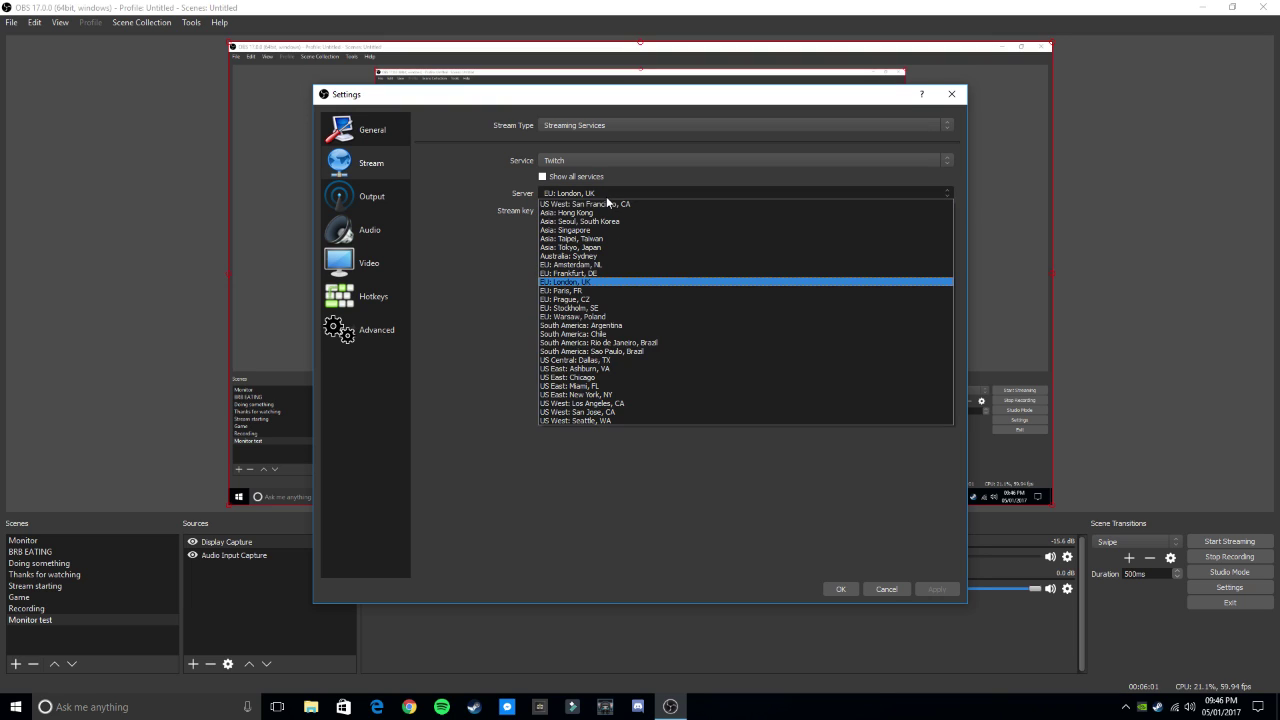
click(556, 283)
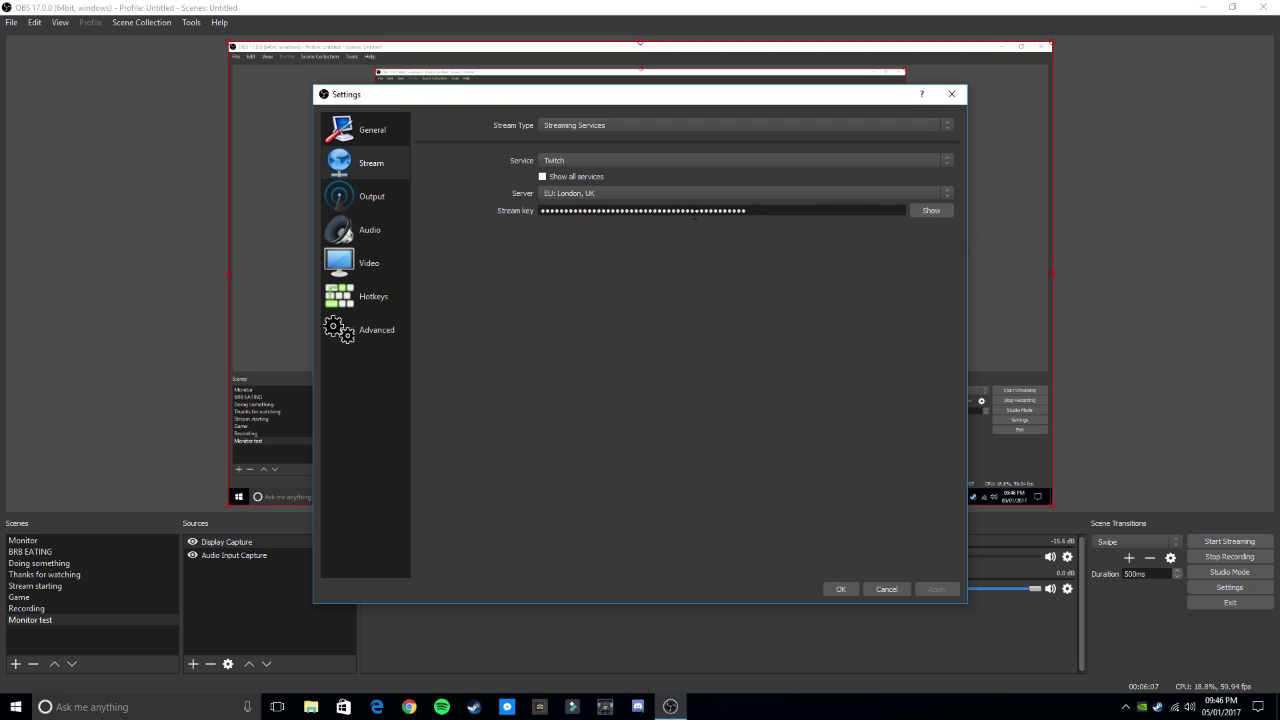
double_click(805, 213)
click(620, 237)
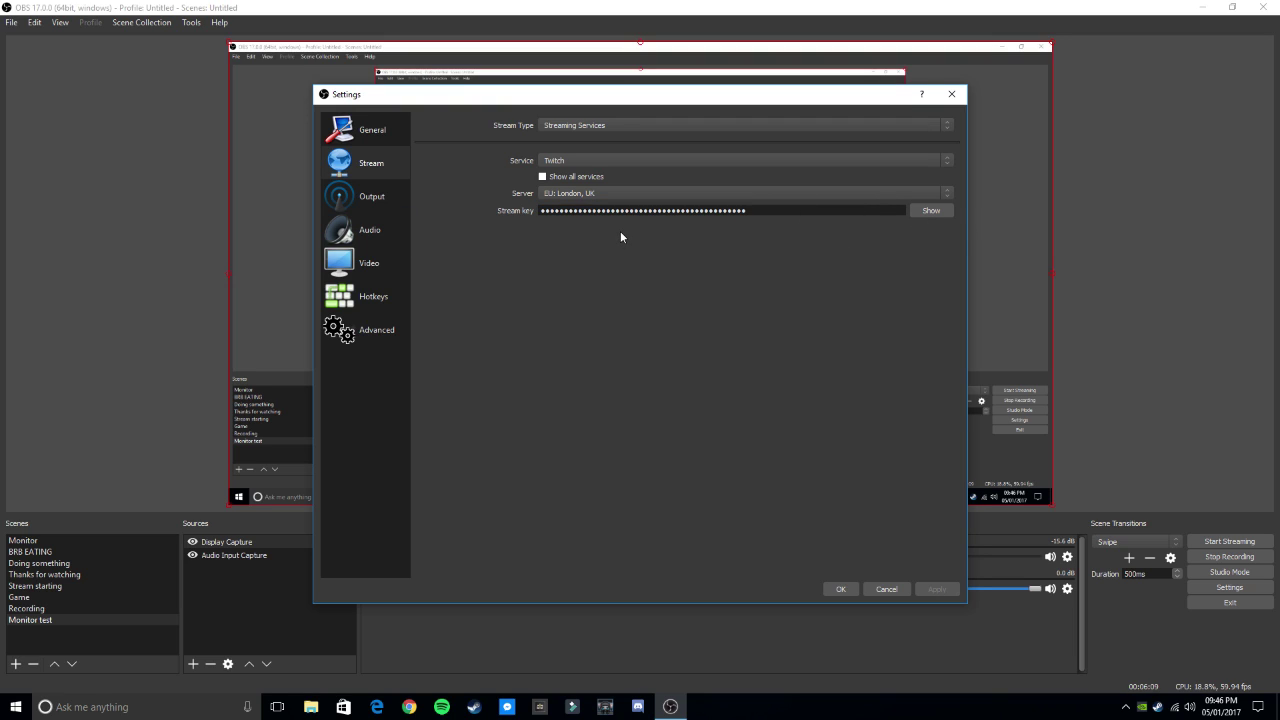